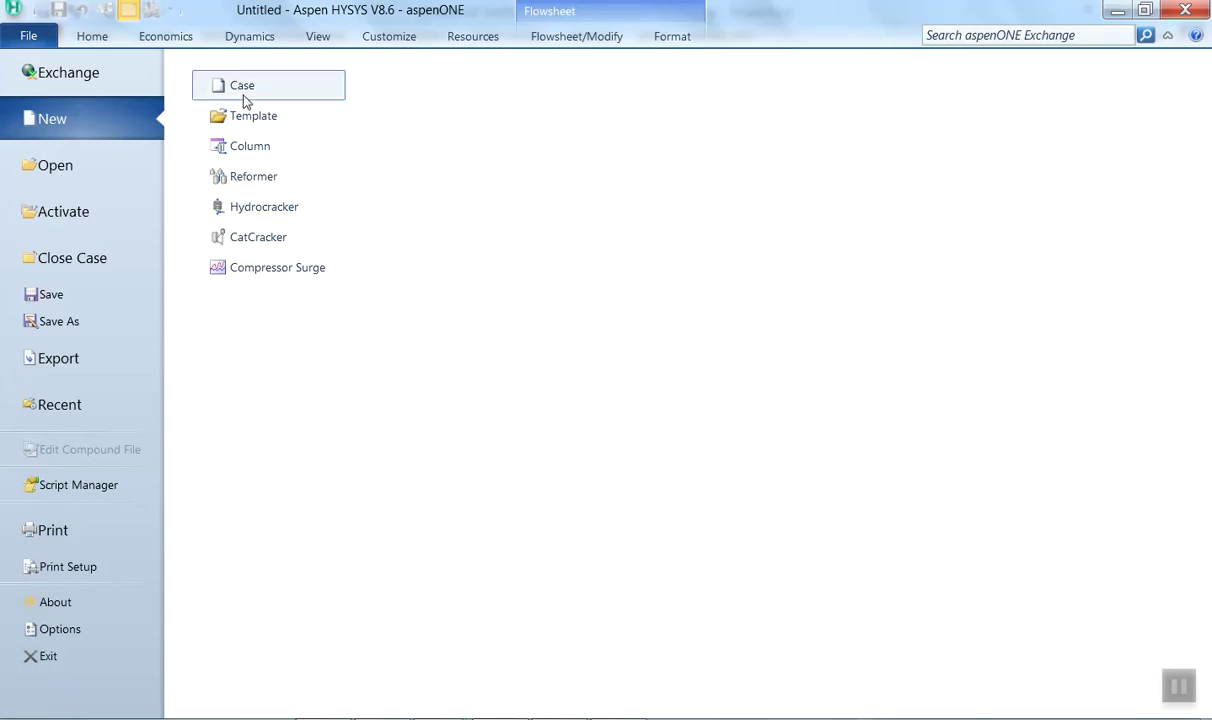
Step: Open File > New to see the new document types, starting with Case
left_click(237, 88)
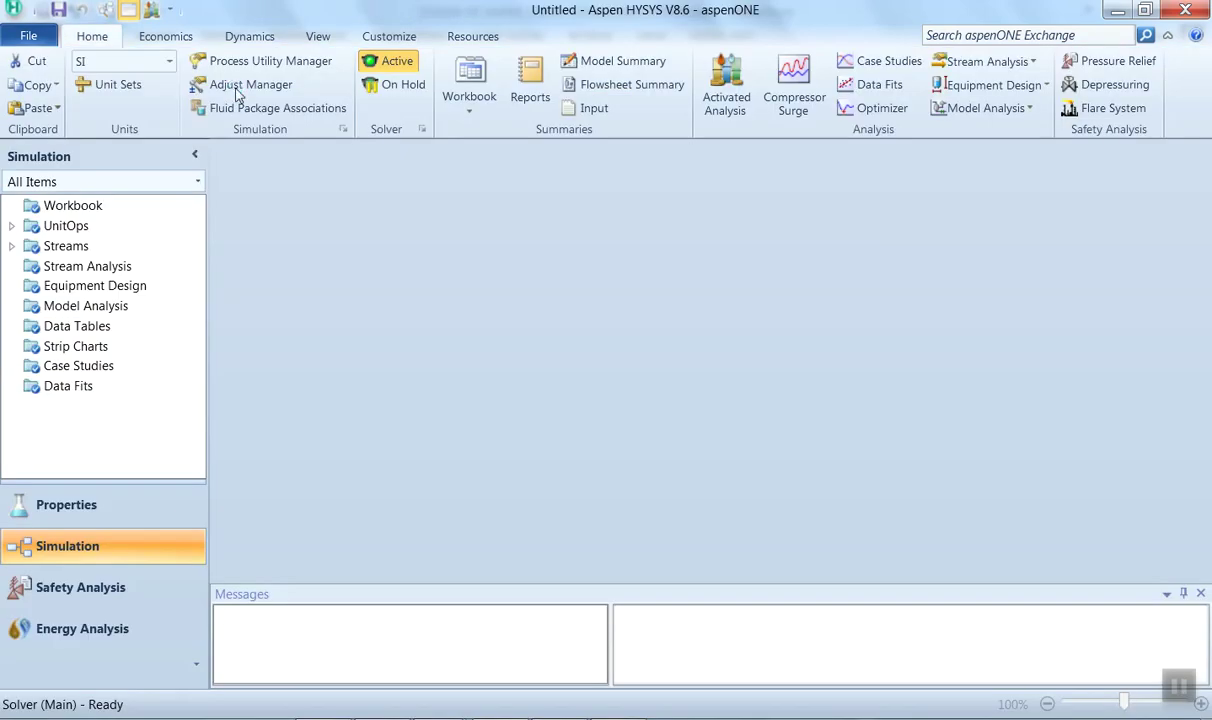
Step: Create a component list holding Ethane, Propane, i-Butane and n-Butane
left_click(285, 477)
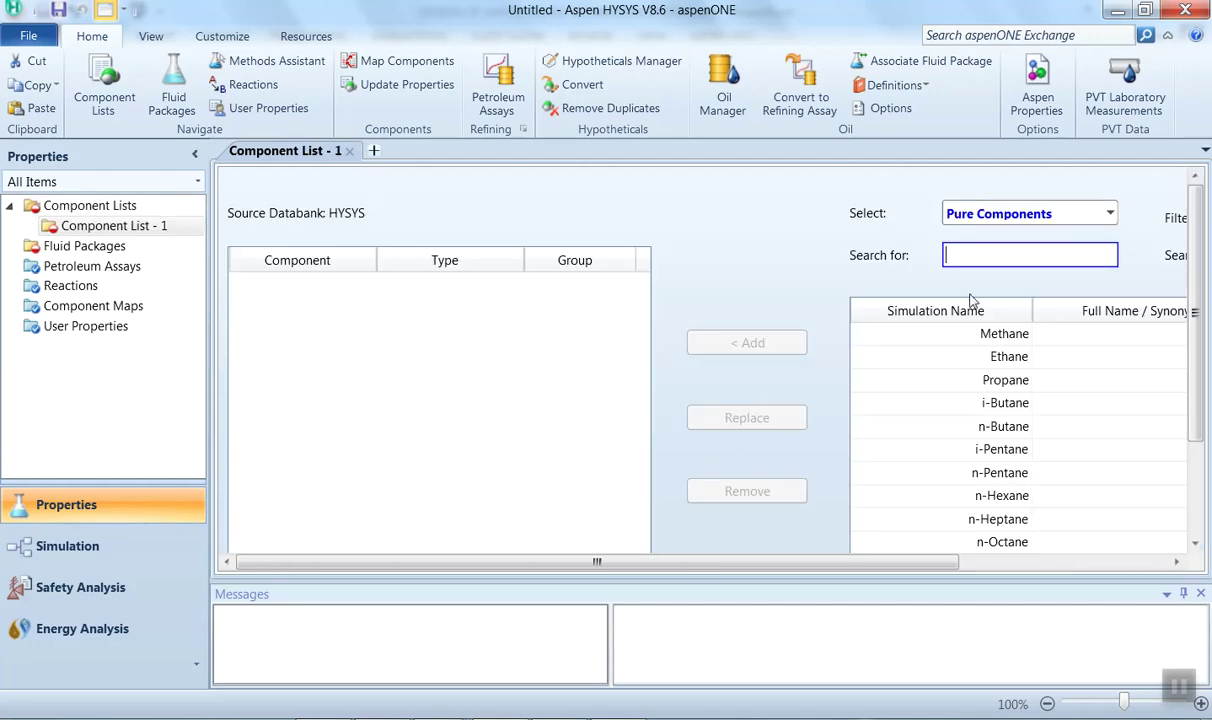
type("ethane")
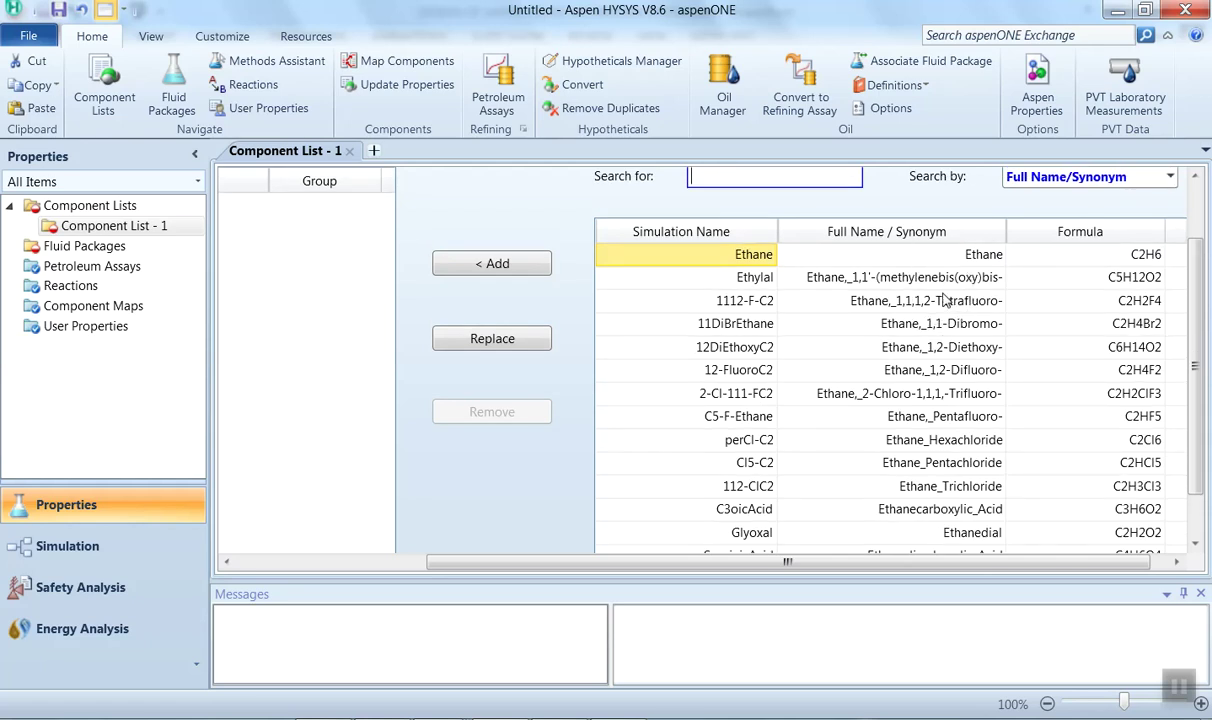
type("propane")
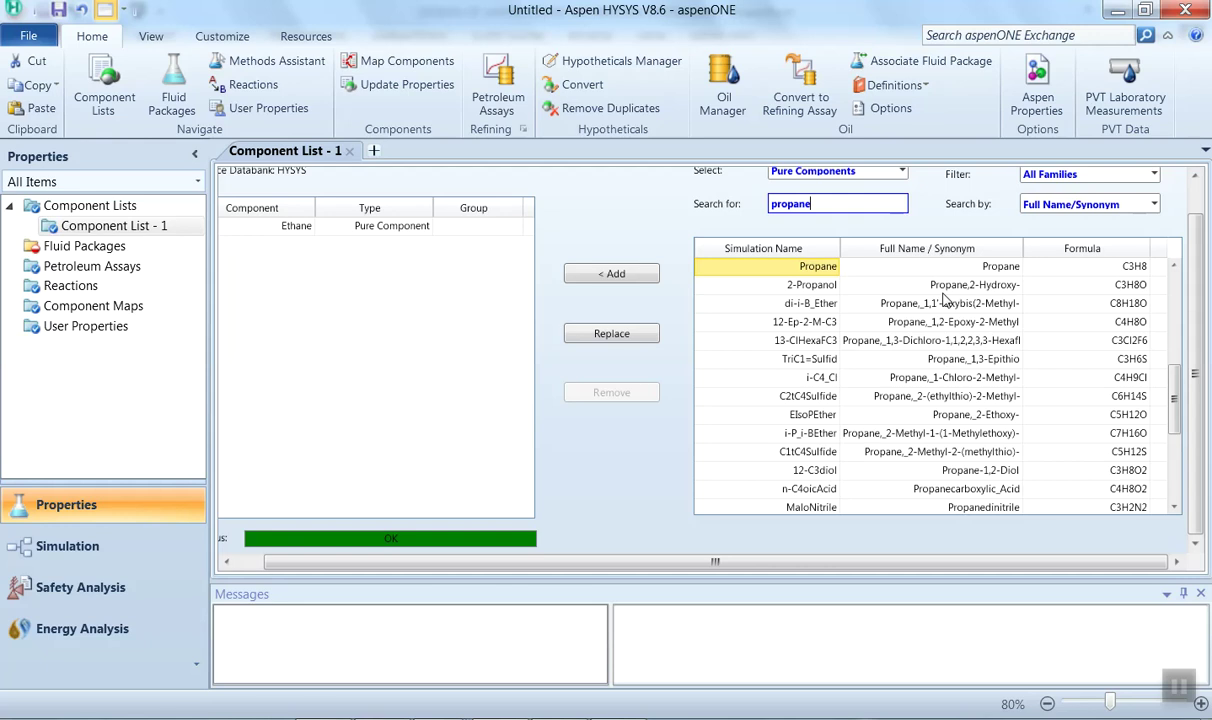
left_click(594, 274)
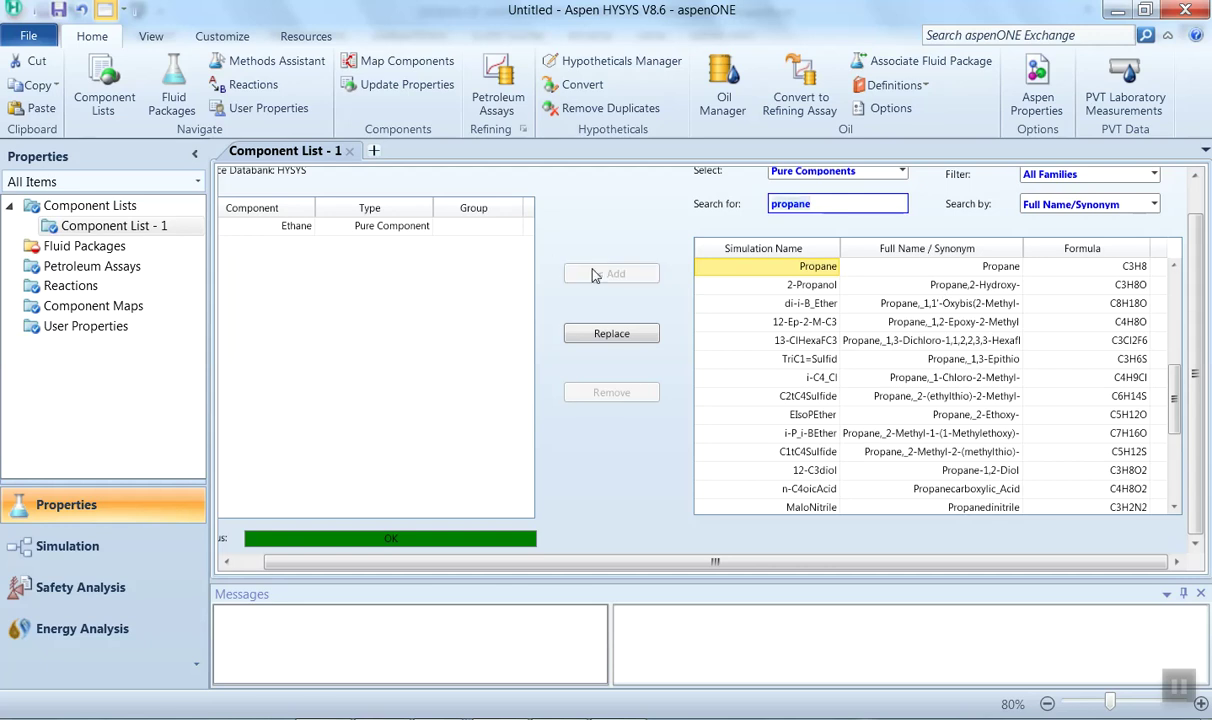
type("ibutane")
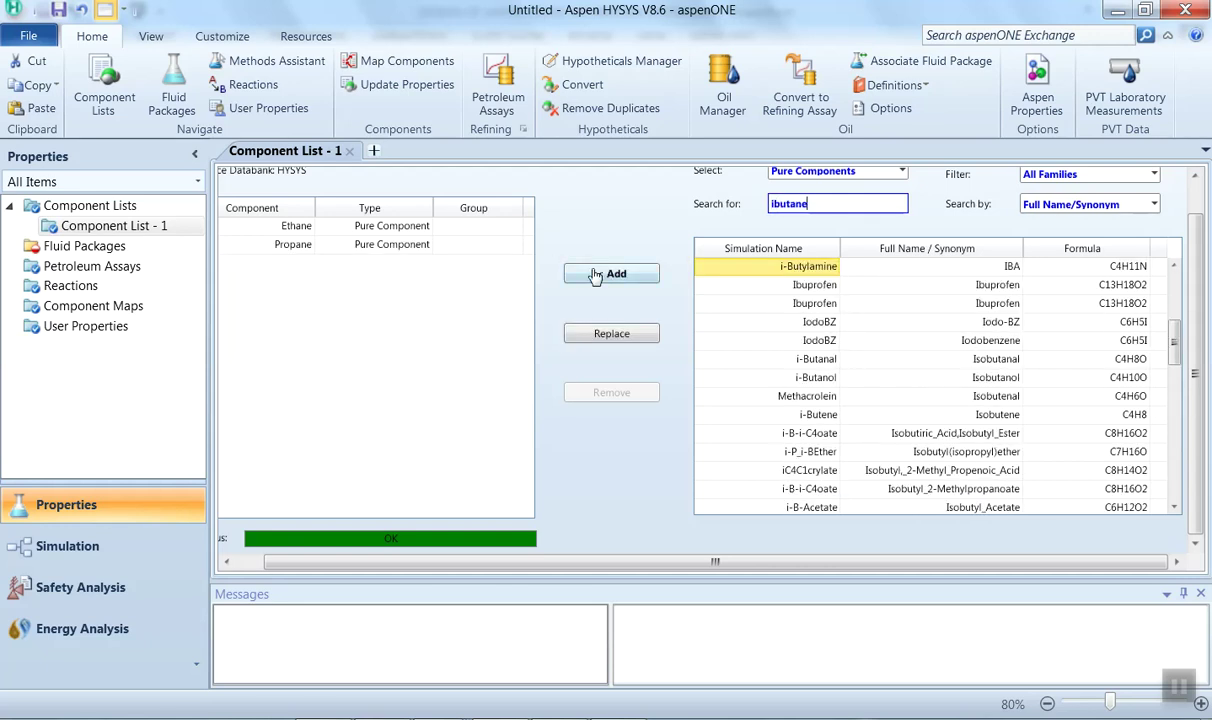
left_click(600, 274)
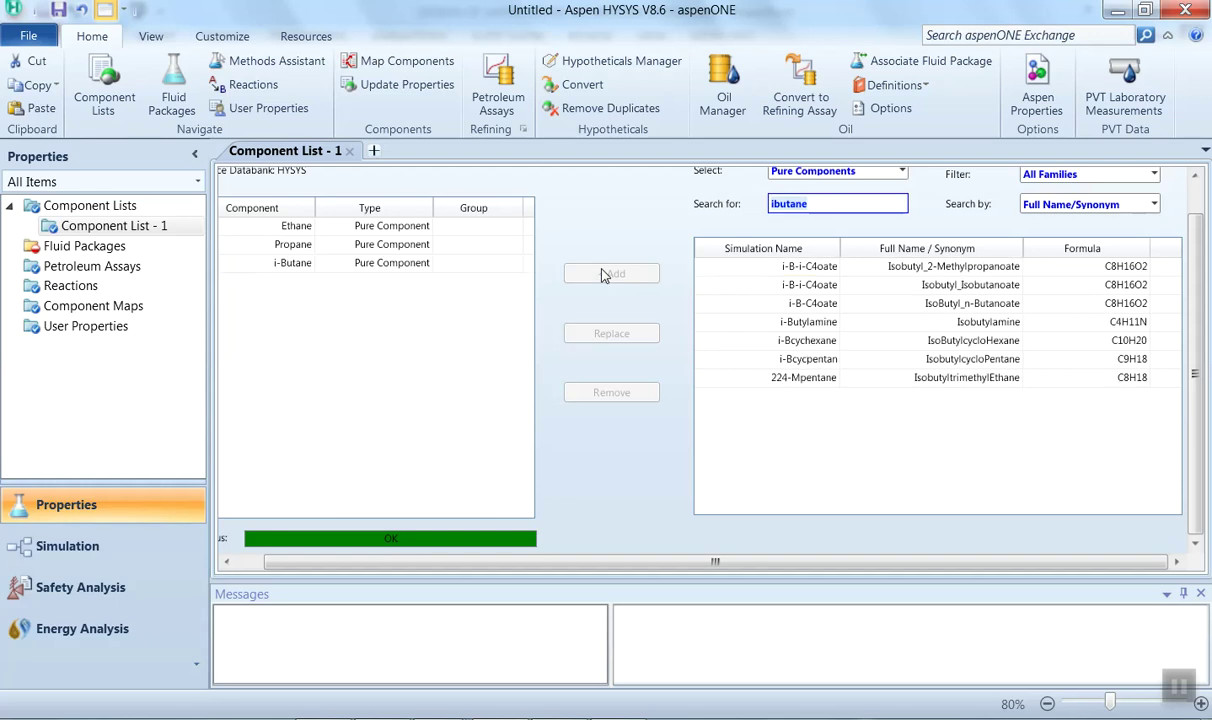
type("nbutane")
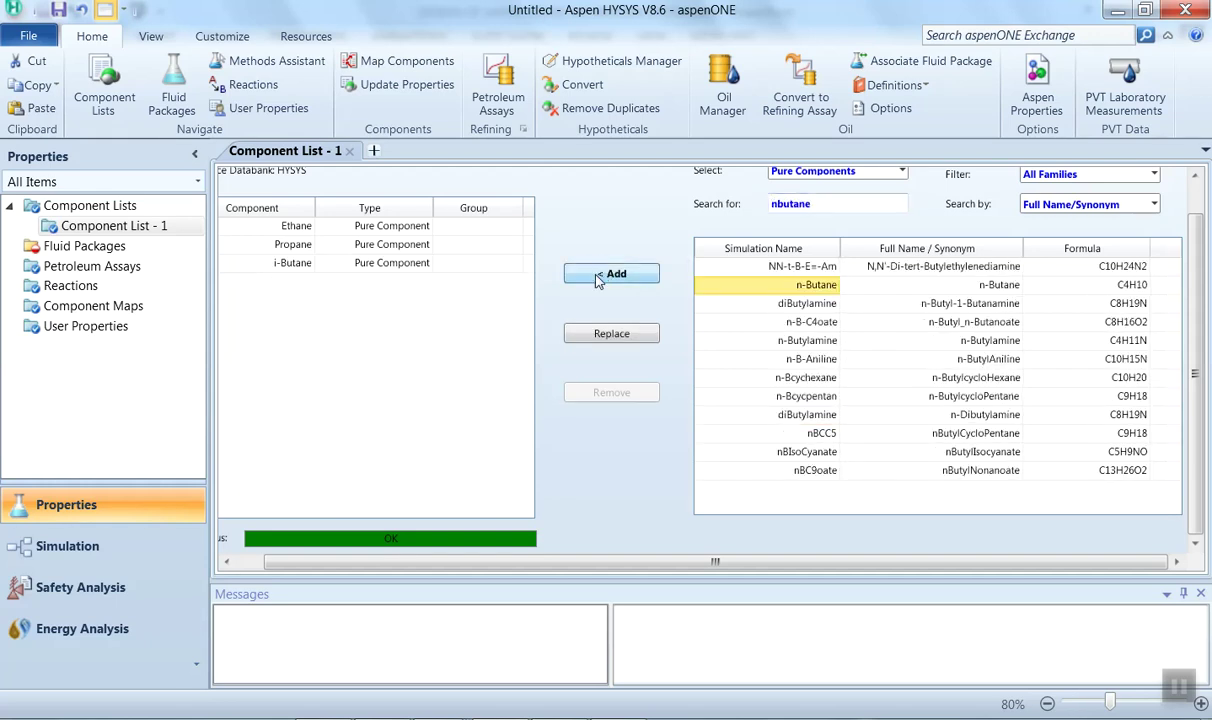
left_click(604, 274)
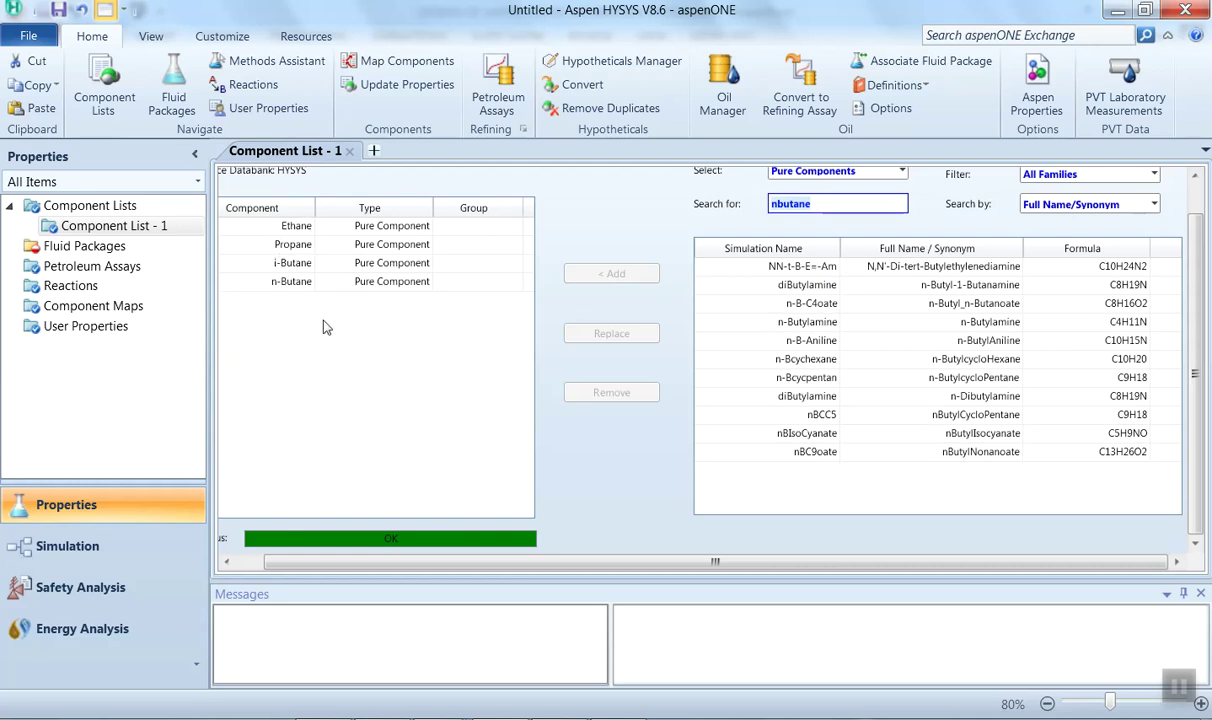
left_click(117, 245)
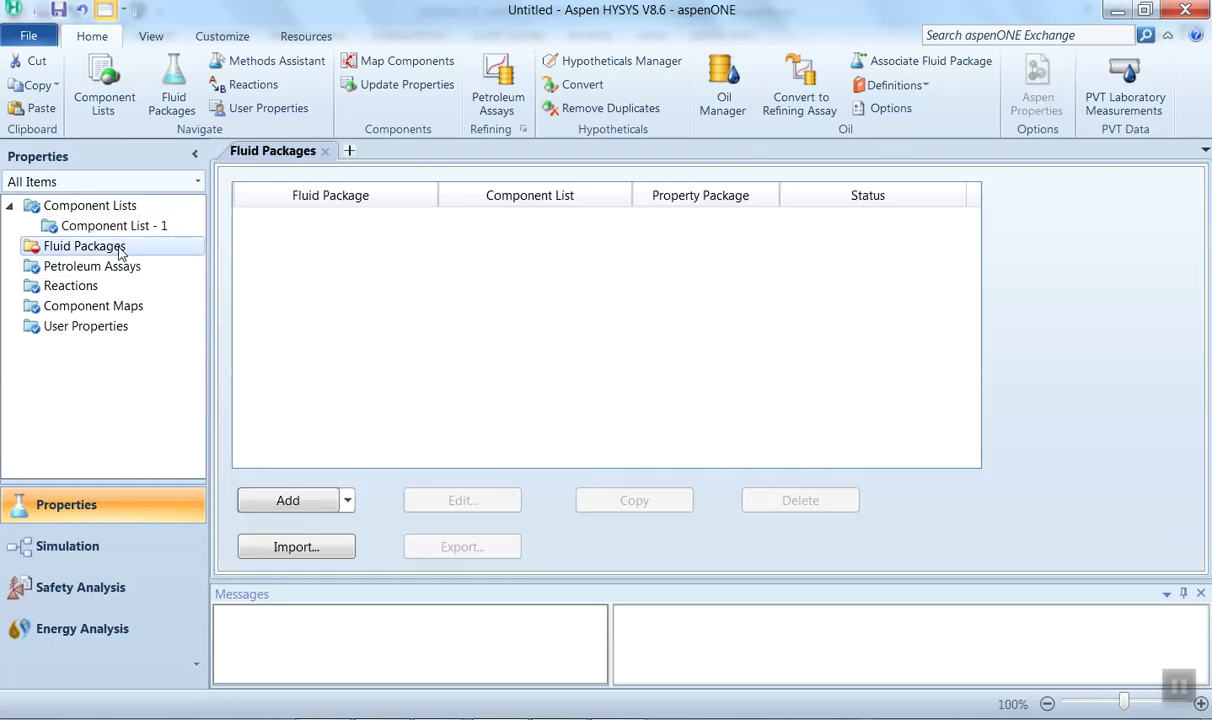
Step: Add a Peng-Robinson fluid package, then switch to the simulation flowsheet
left_click(310, 503)
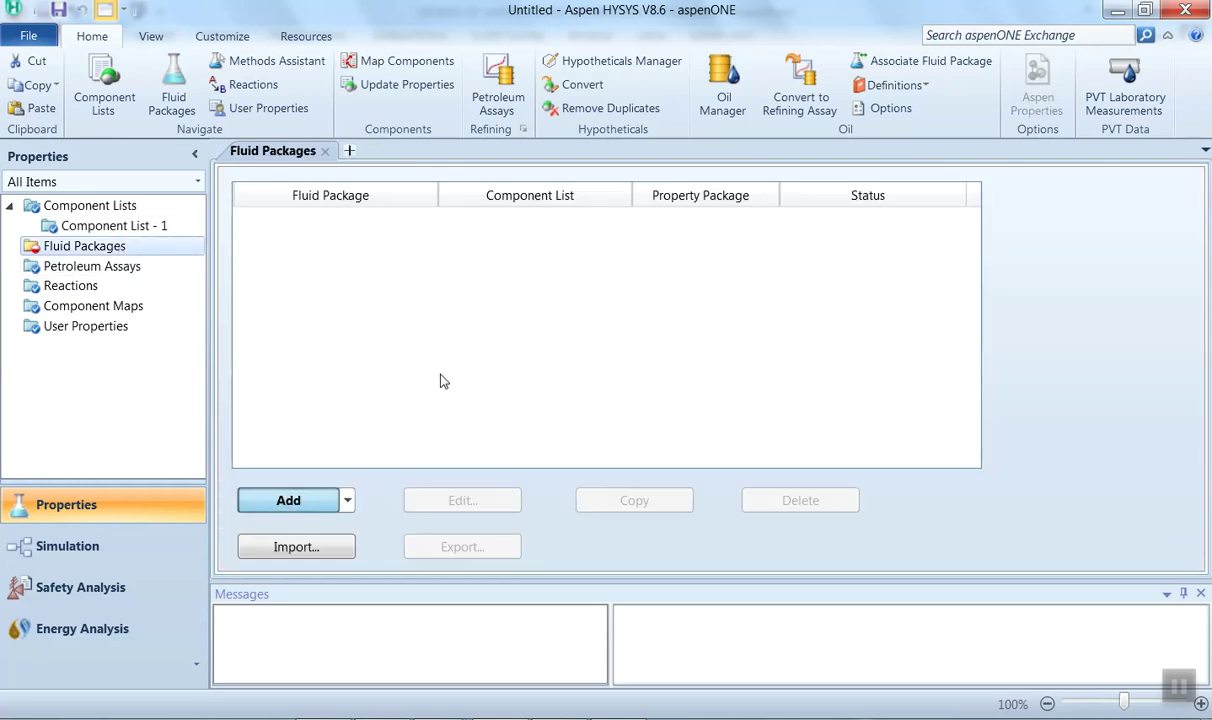
left_click_drag(441, 368, 446, 500)
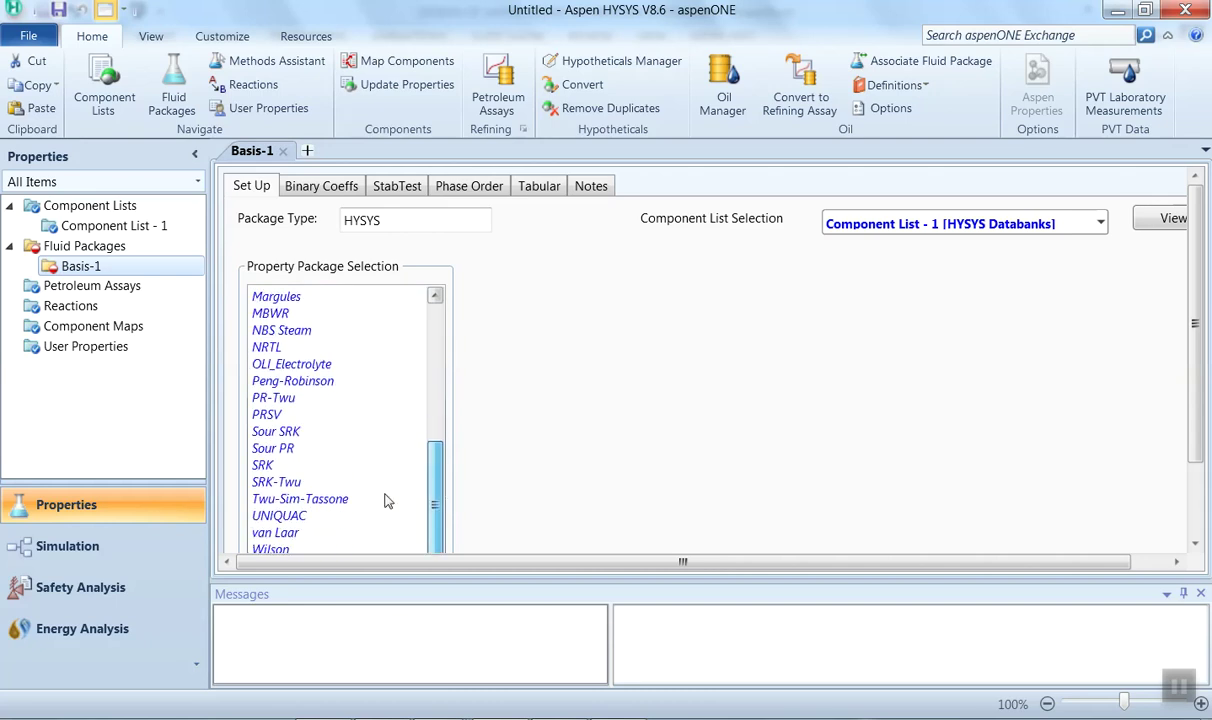
left_click(298, 381)
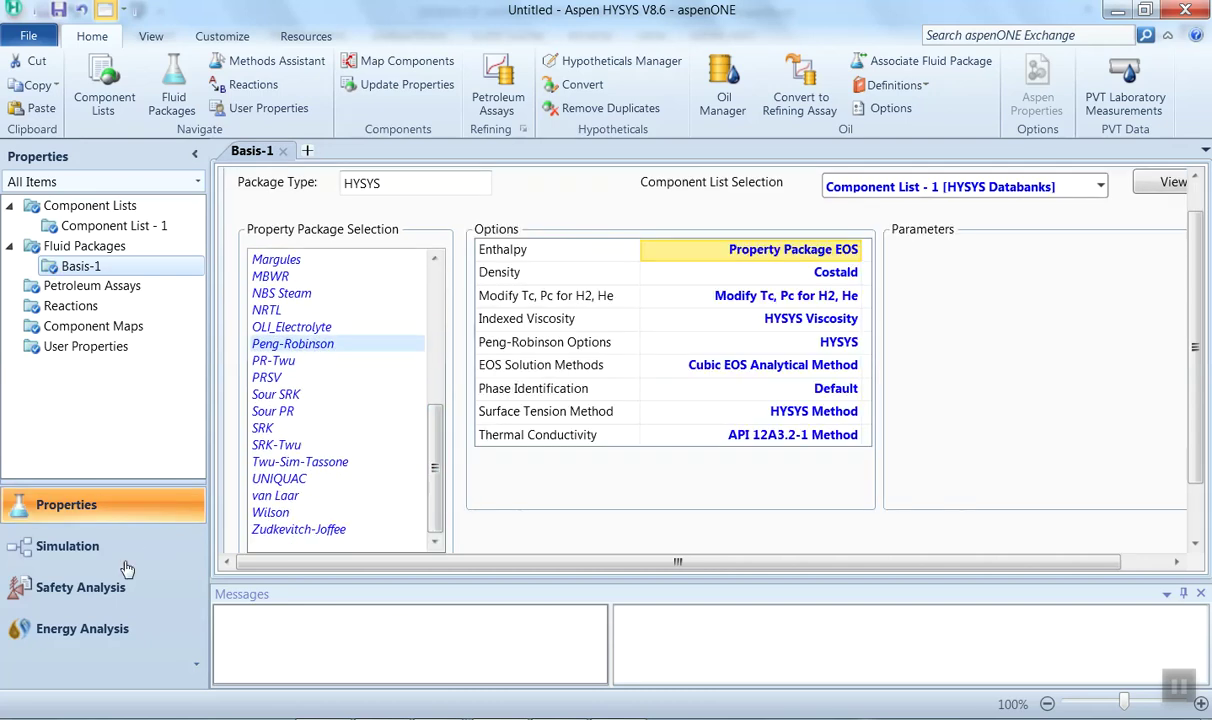
left_click(103, 549)
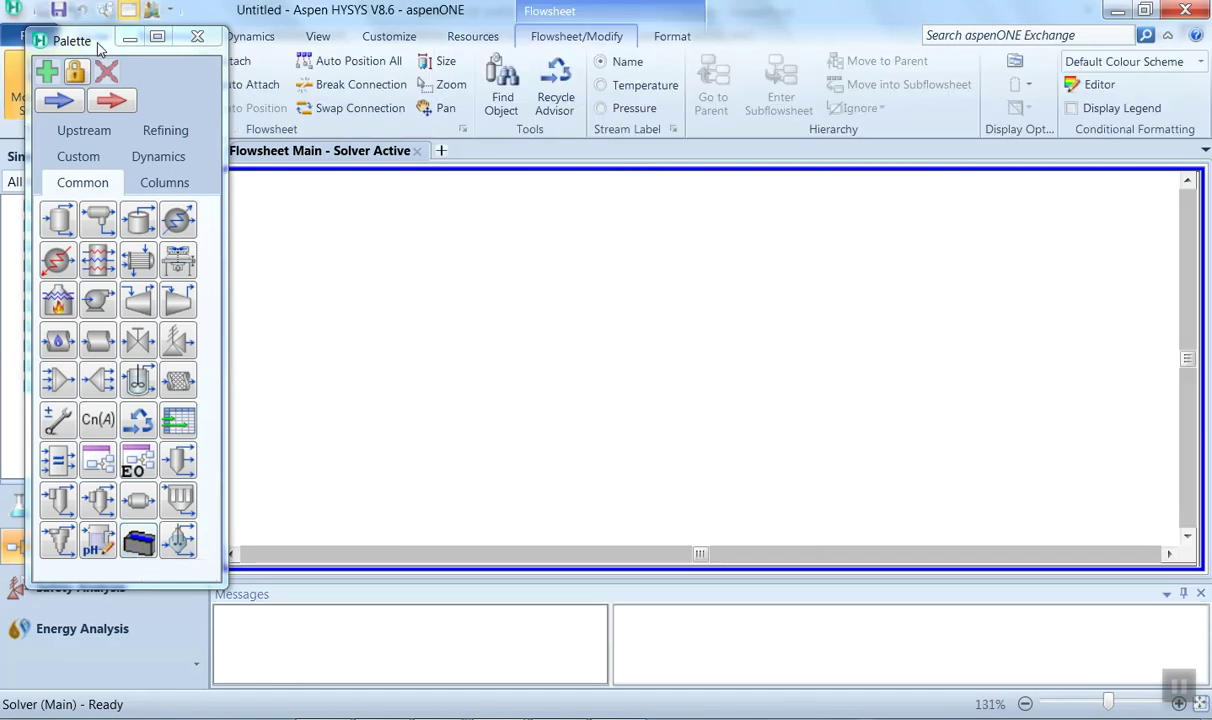
Step: Place a new material stream on the flowsheet and name it Feed
left_click_drag(95, 42, 58, 5)
left_click(30, 65)
left_click(455, 316)
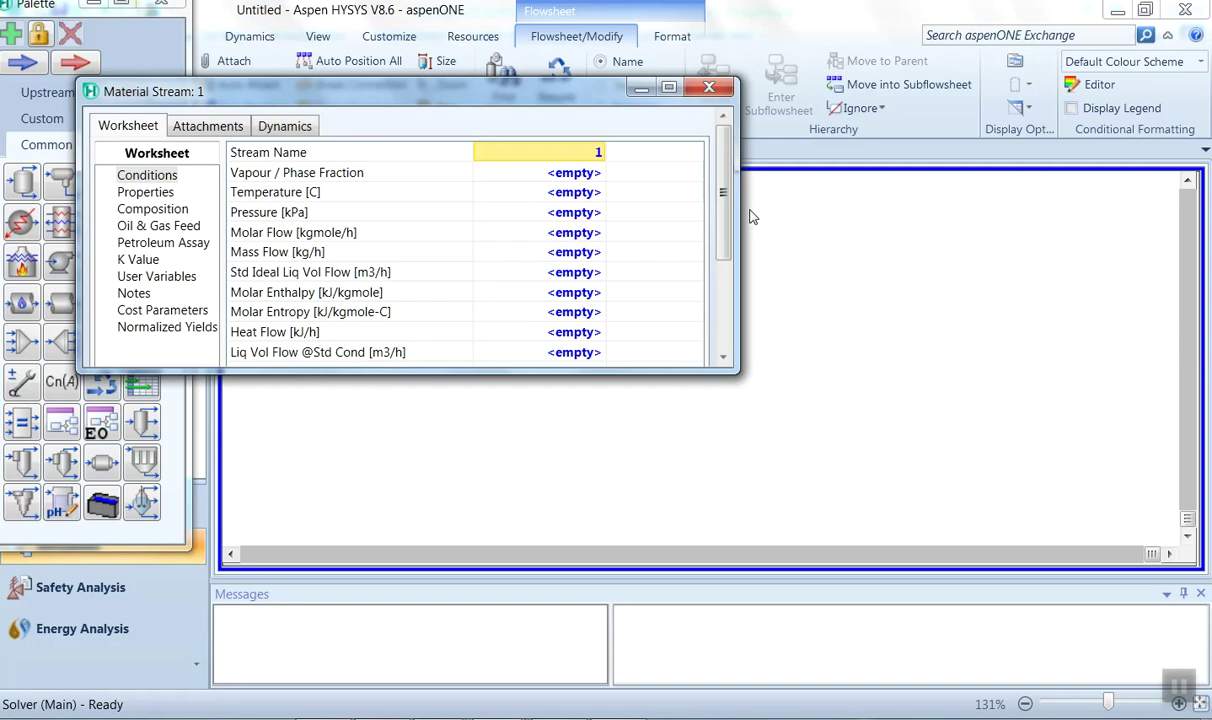
scroll(682, 182, "down", 5)
scroll(735, 178, "up", 5)
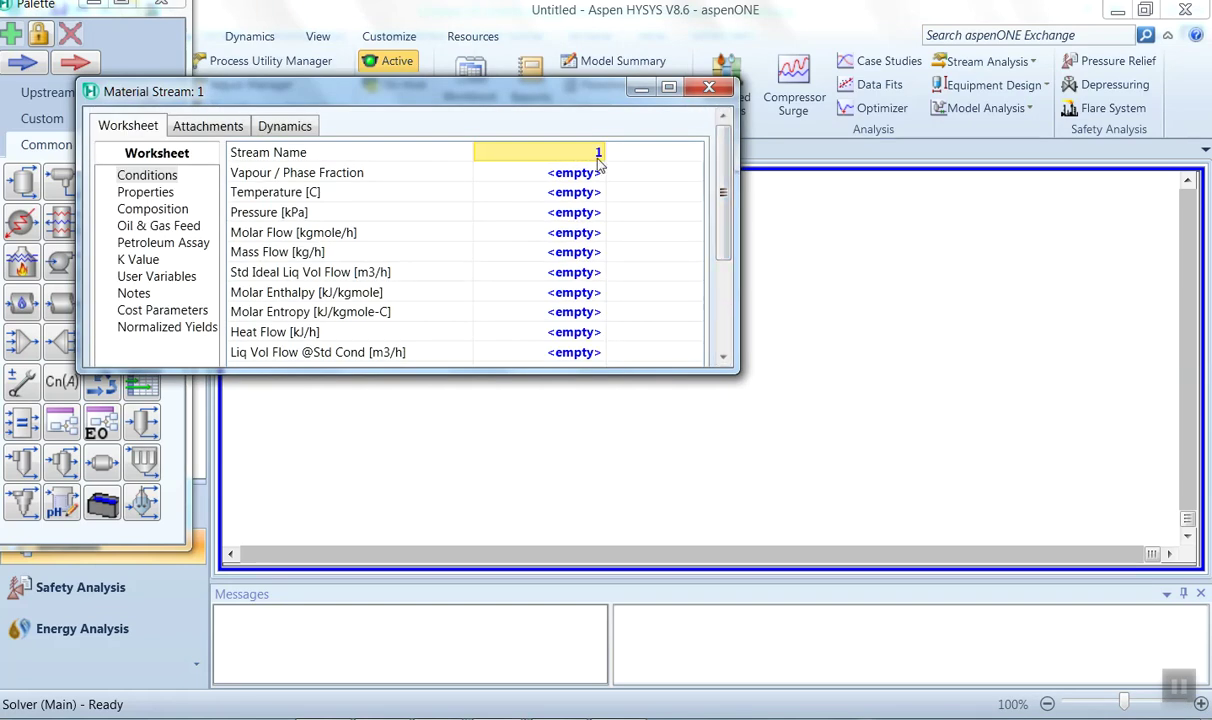
type("Feed")
left_click(567, 194)
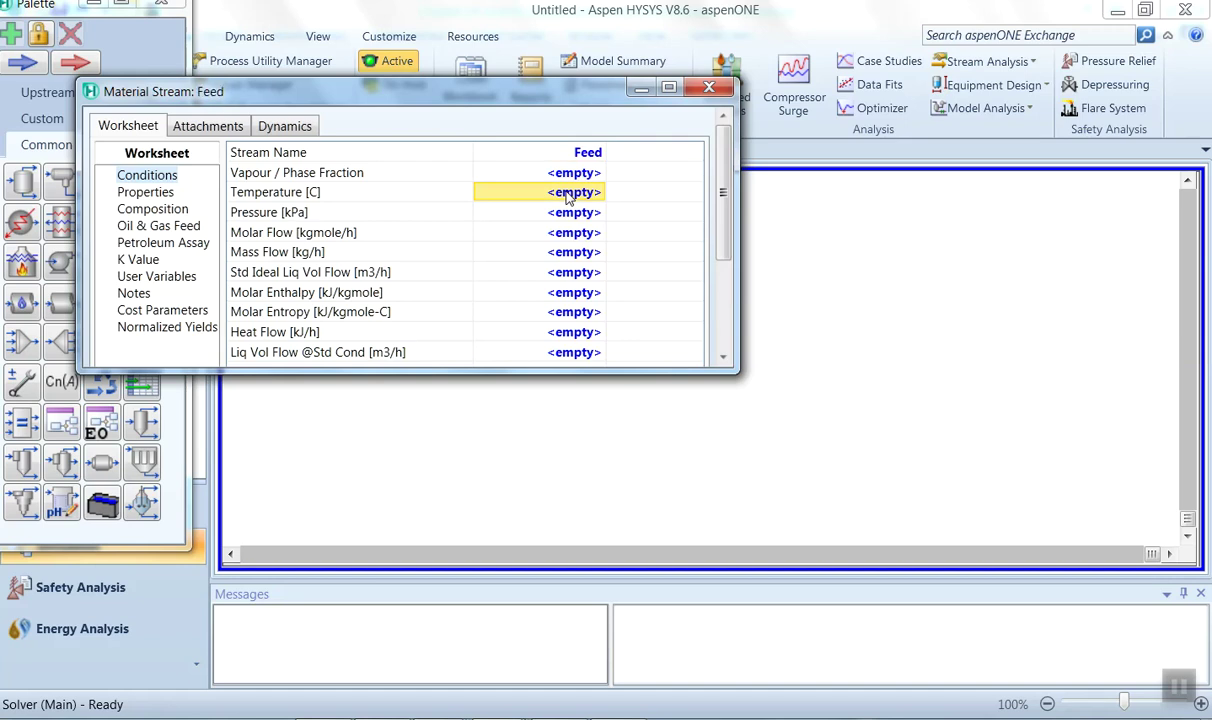
Step: Set the Feed temperature to 280 K and its pressure to 1 atm
type("280")
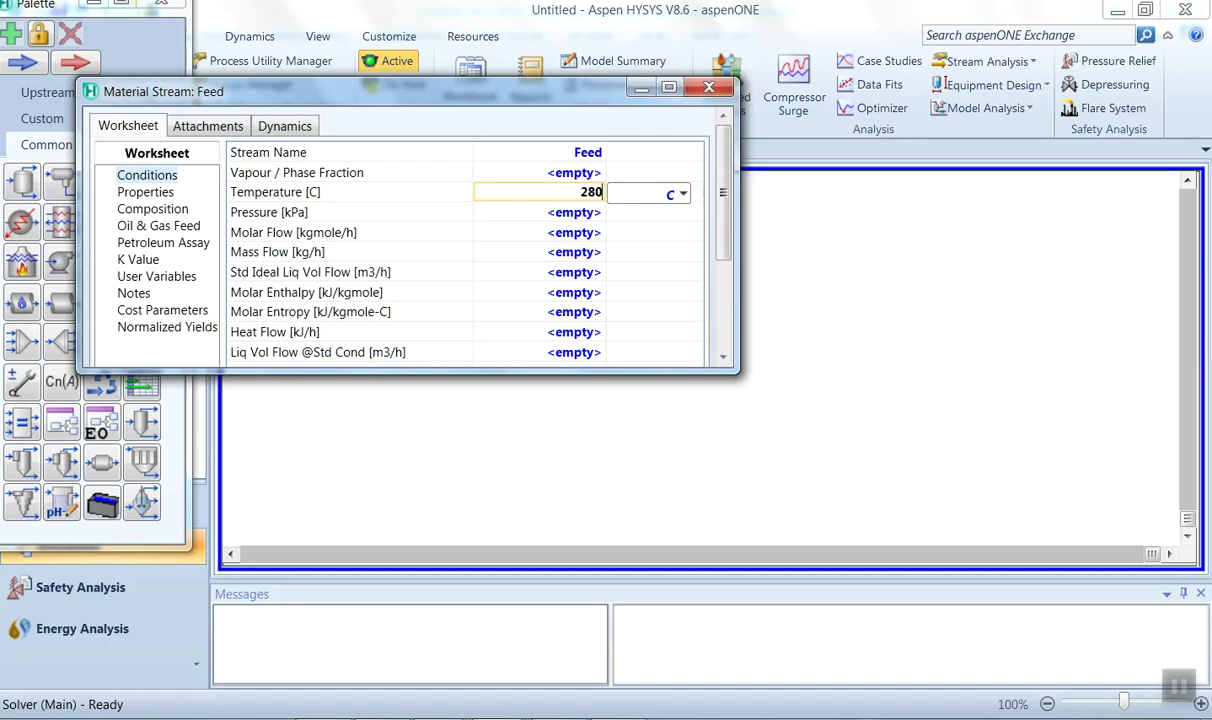
left_click(676, 192)
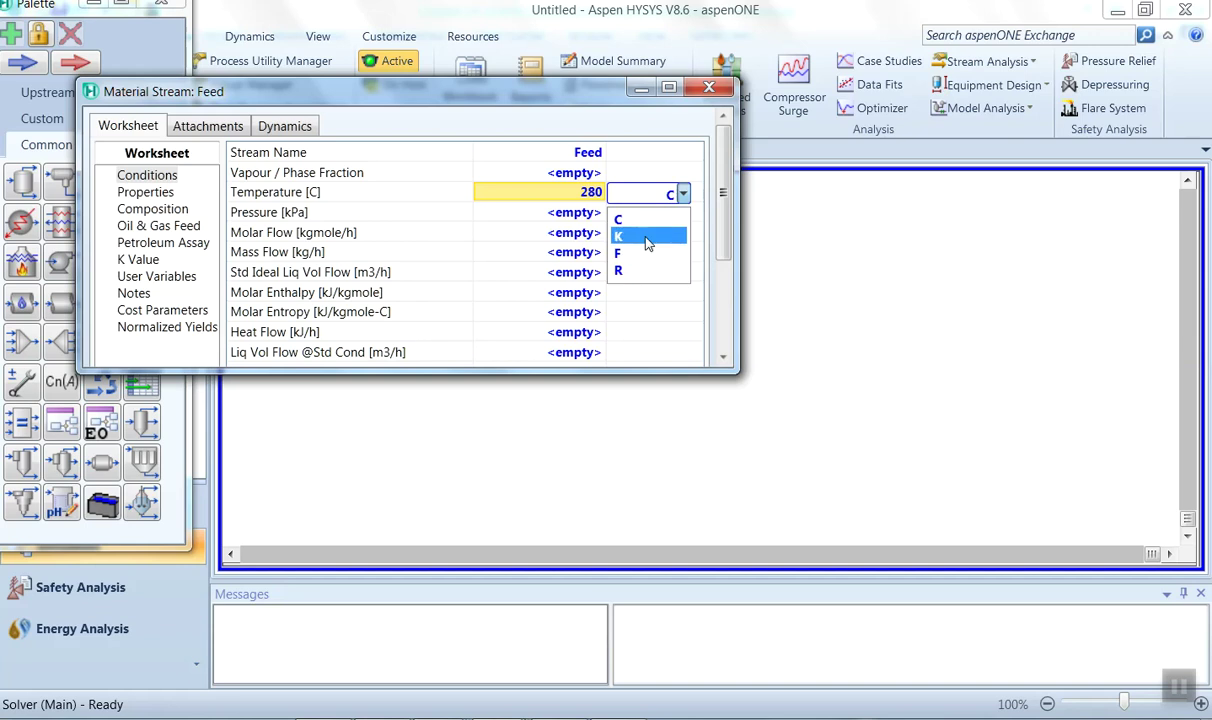
left_click(645, 236)
left_click(560, 212)
type("1")
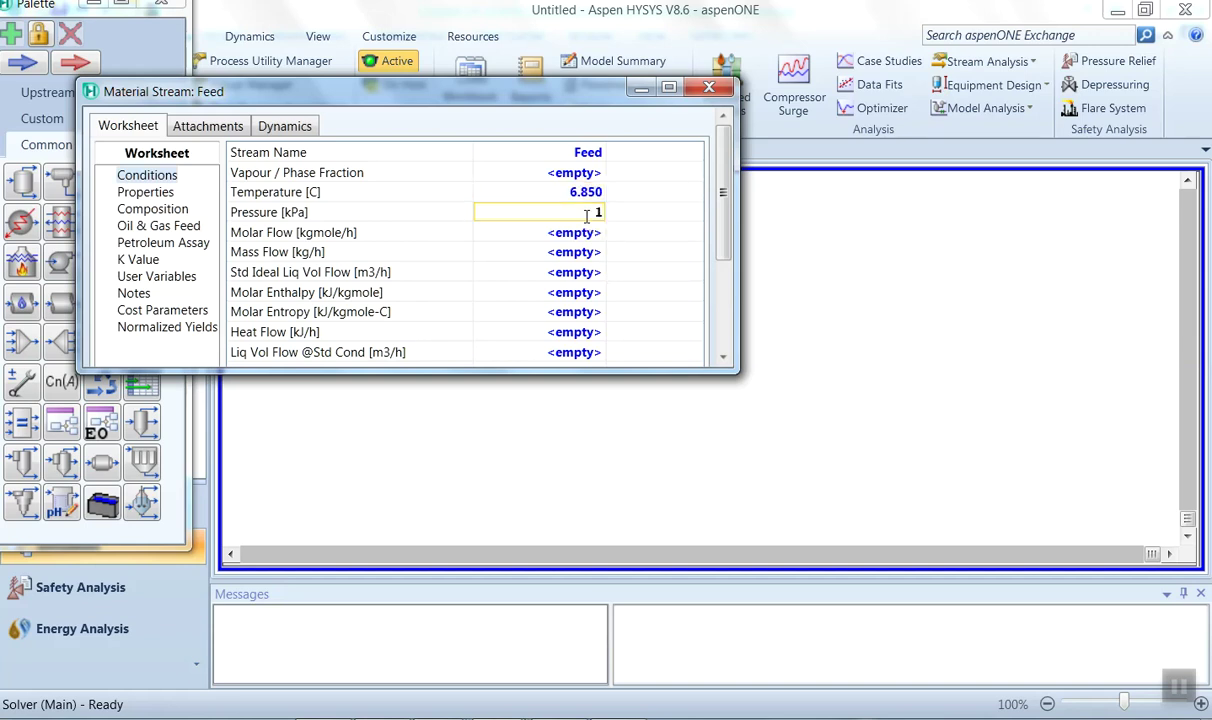
left_click(680, 215)
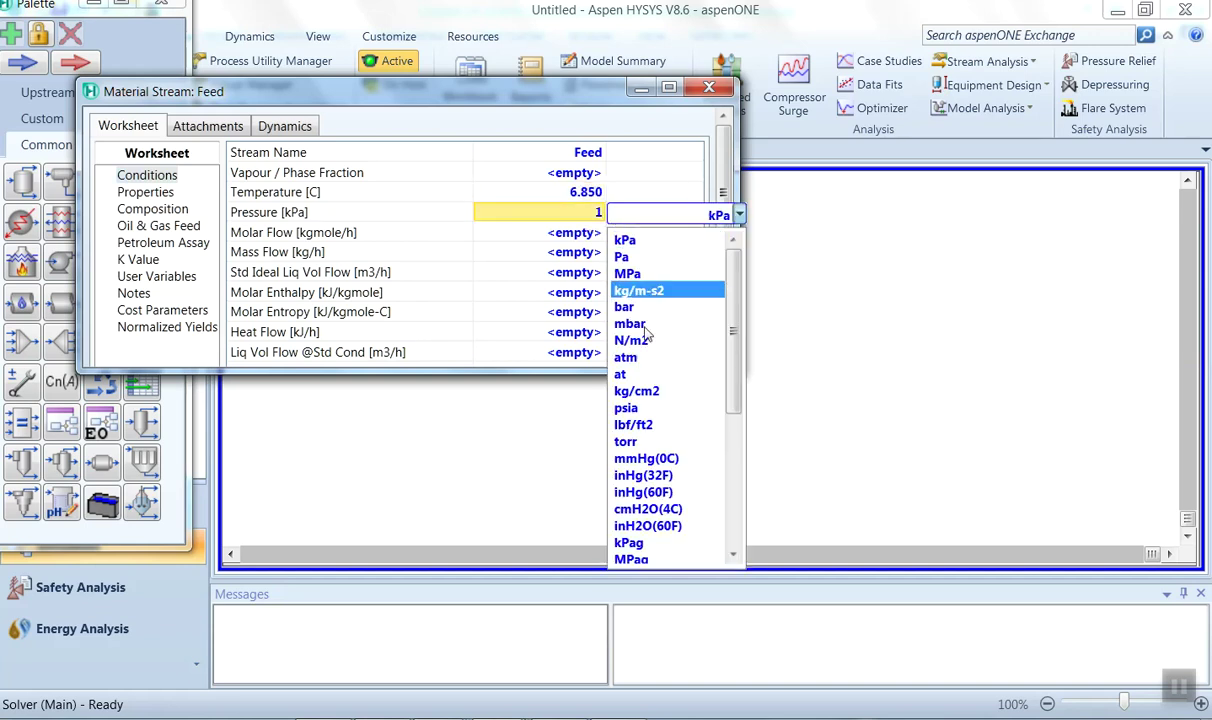
left_click(630, 357)
left_click(578, 231)
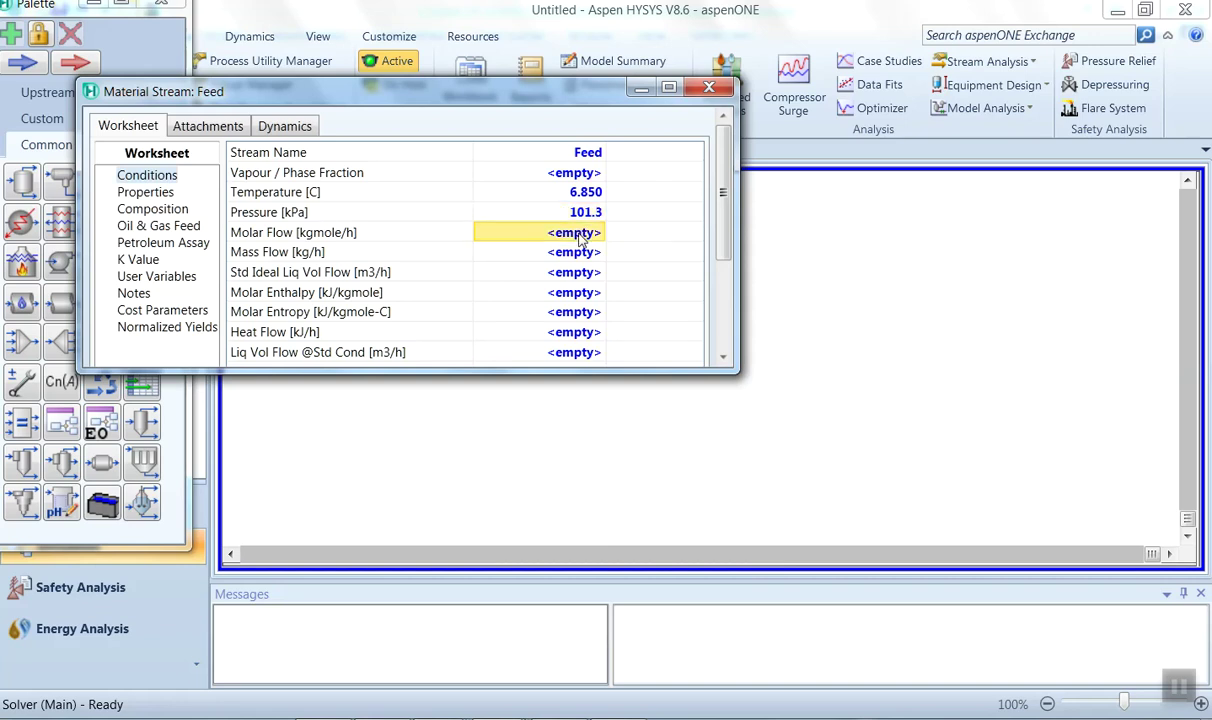
Step: Give Feed a molar flow of 120 lbmole/hr
type("120")
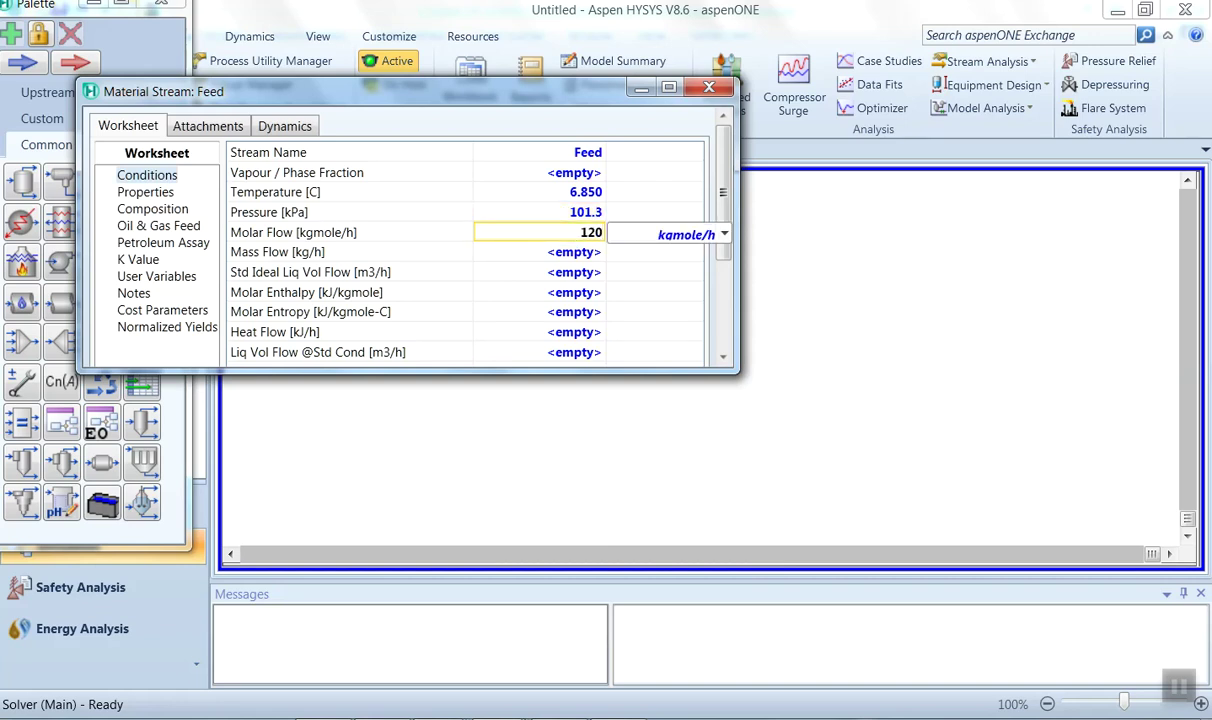
left_click(655, 233)
left_click(655, 233)
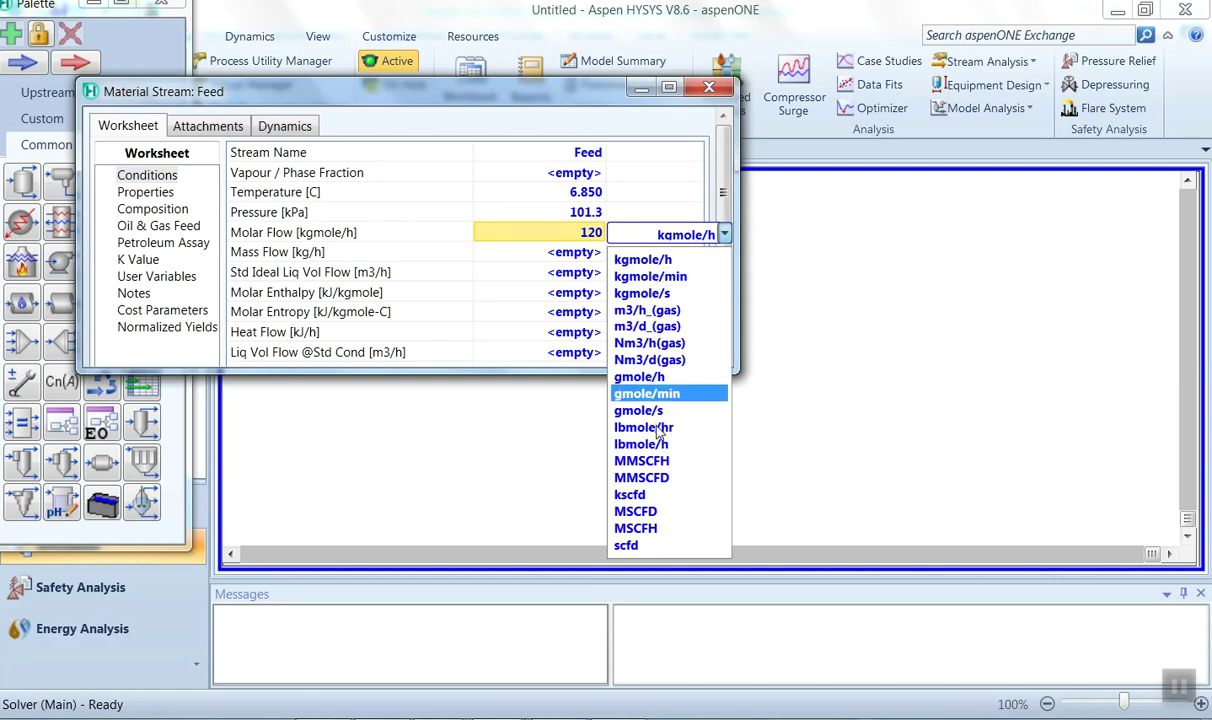
left_click(659, 429)
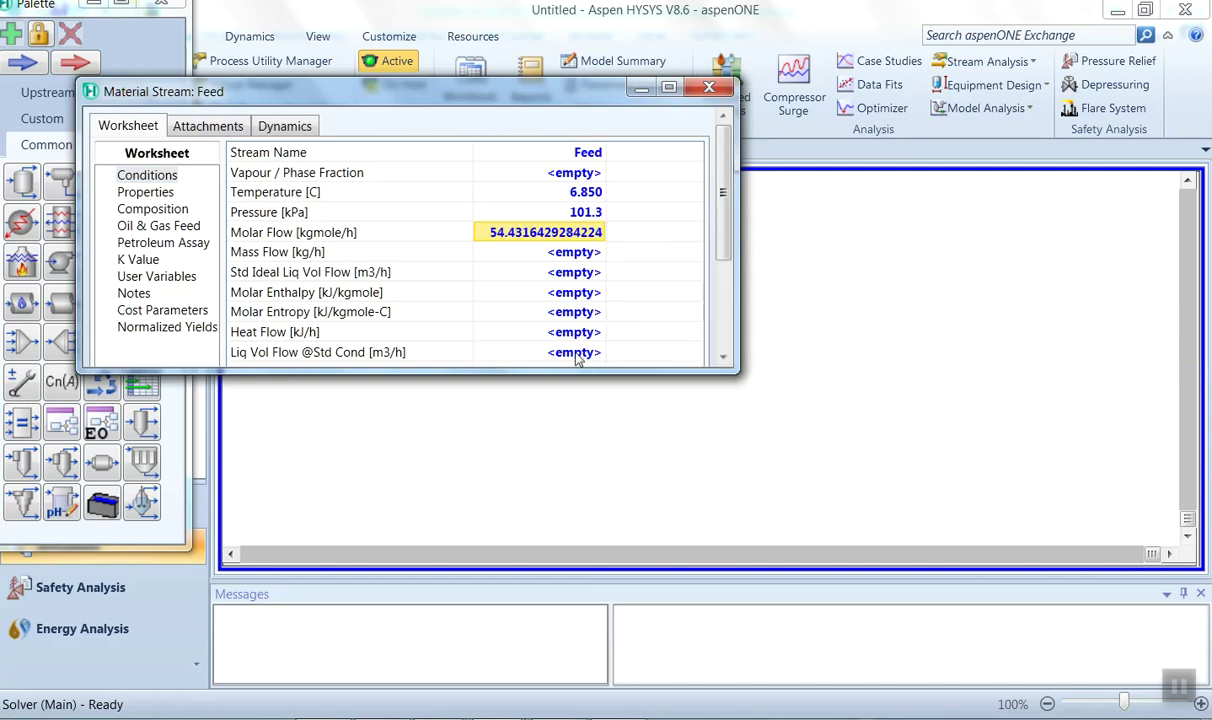
Step: Enter Feed mole fractions: ethane 0.15, propane 0.21, i-butane 0.55, n-butane 0.09
left_click(166, 213)
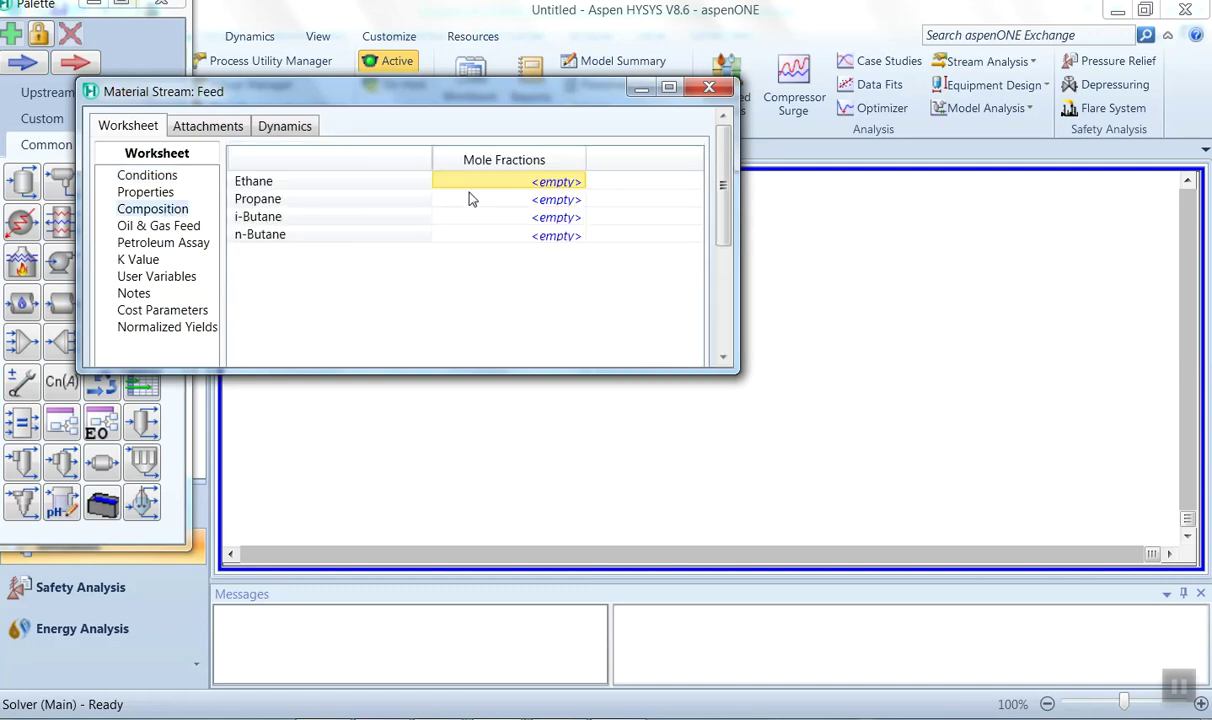
left_click(551, 184)
type("0.15")
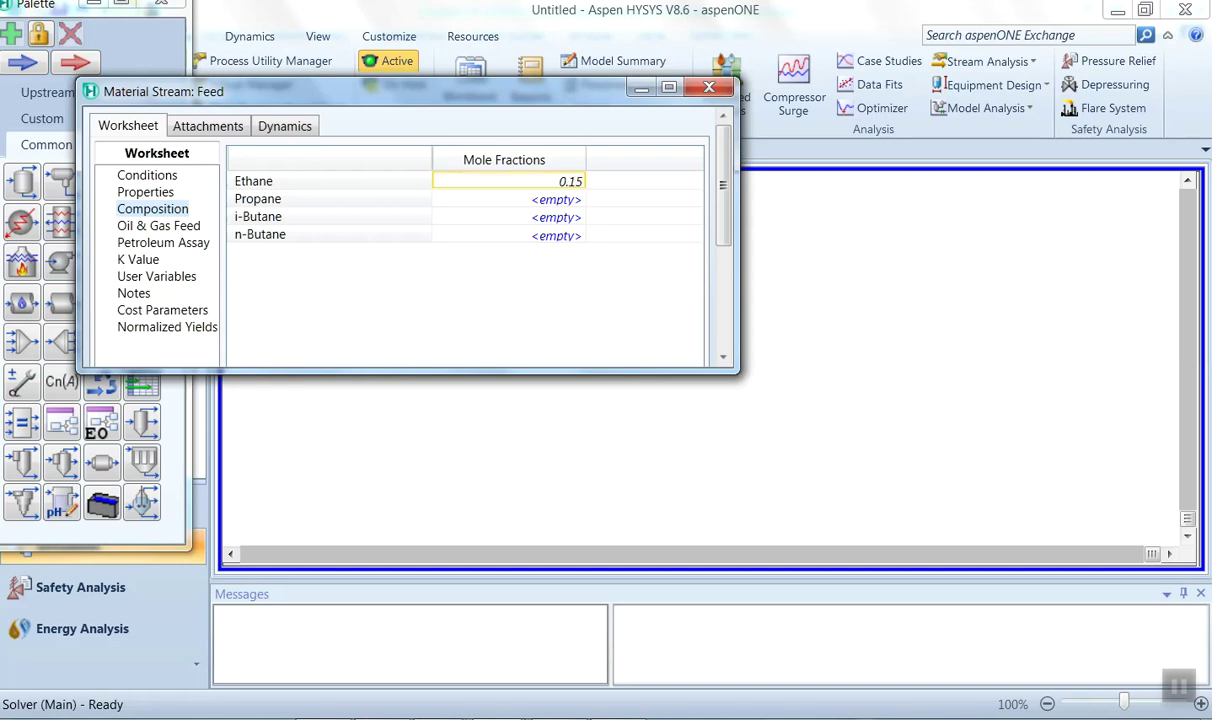
key("Return")
type("0.21")
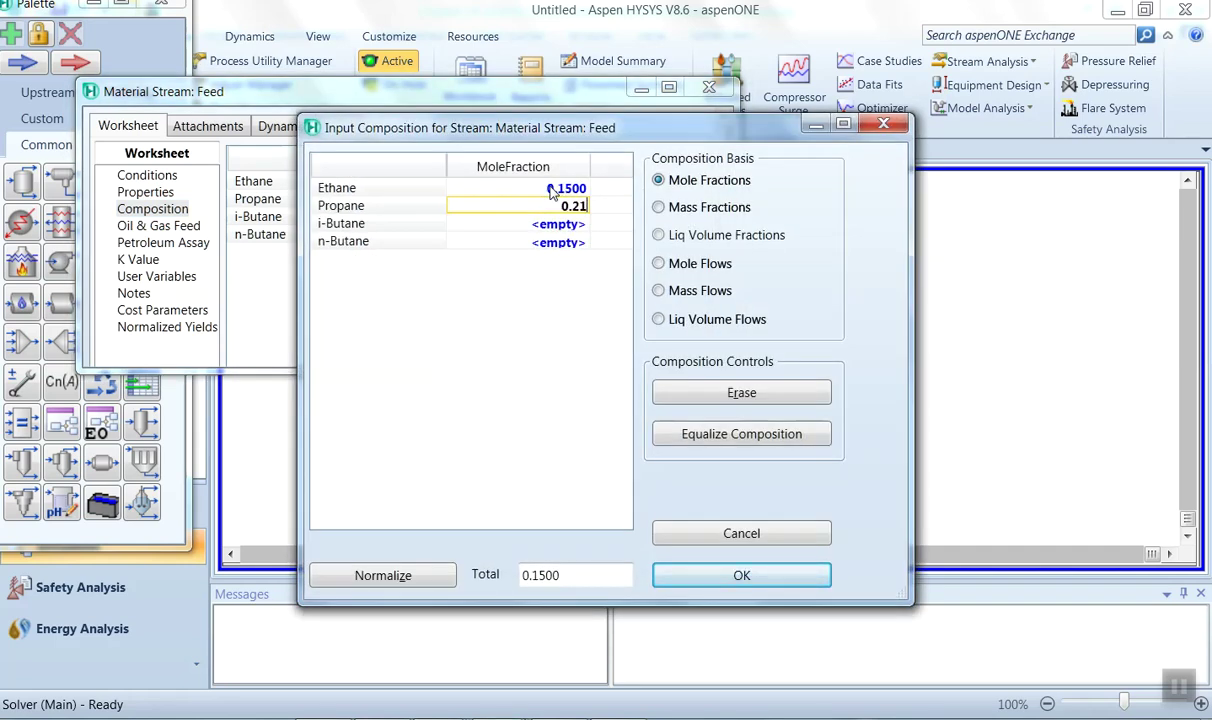
key("Return")
type("0.455")
key("BackSpace")
key("BackSpace")
key("BackSpace")
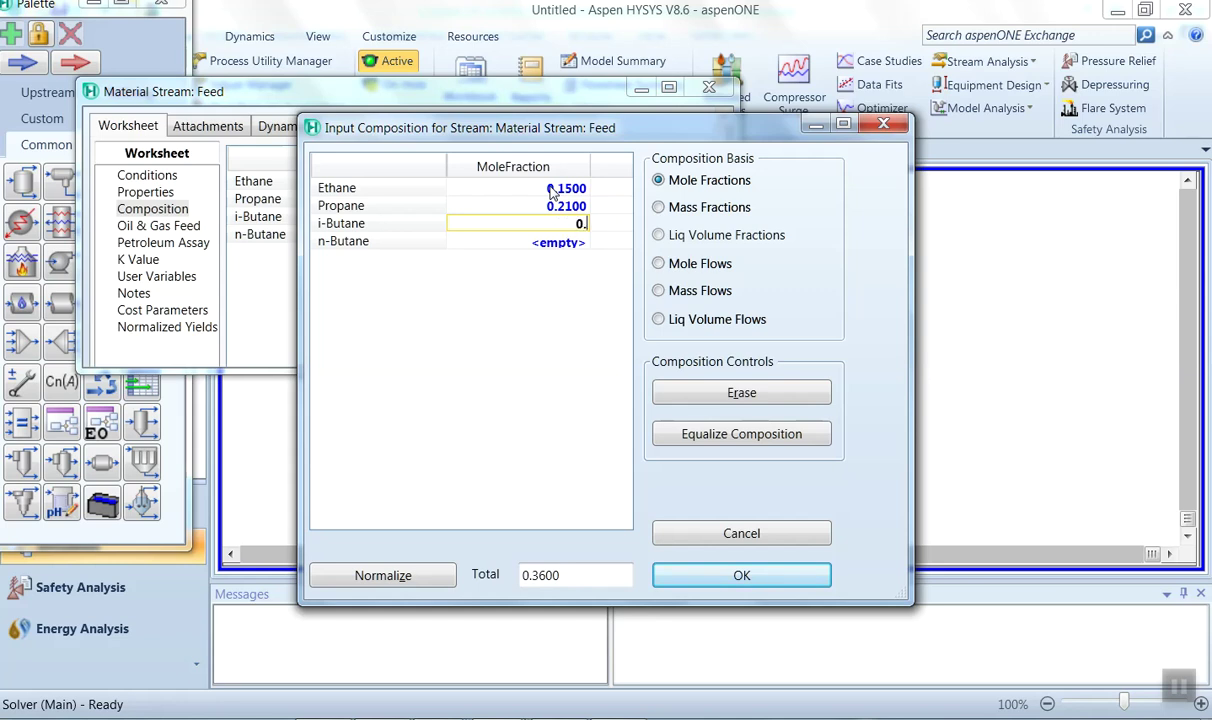
type("55")
key("Return")
type("0.09")
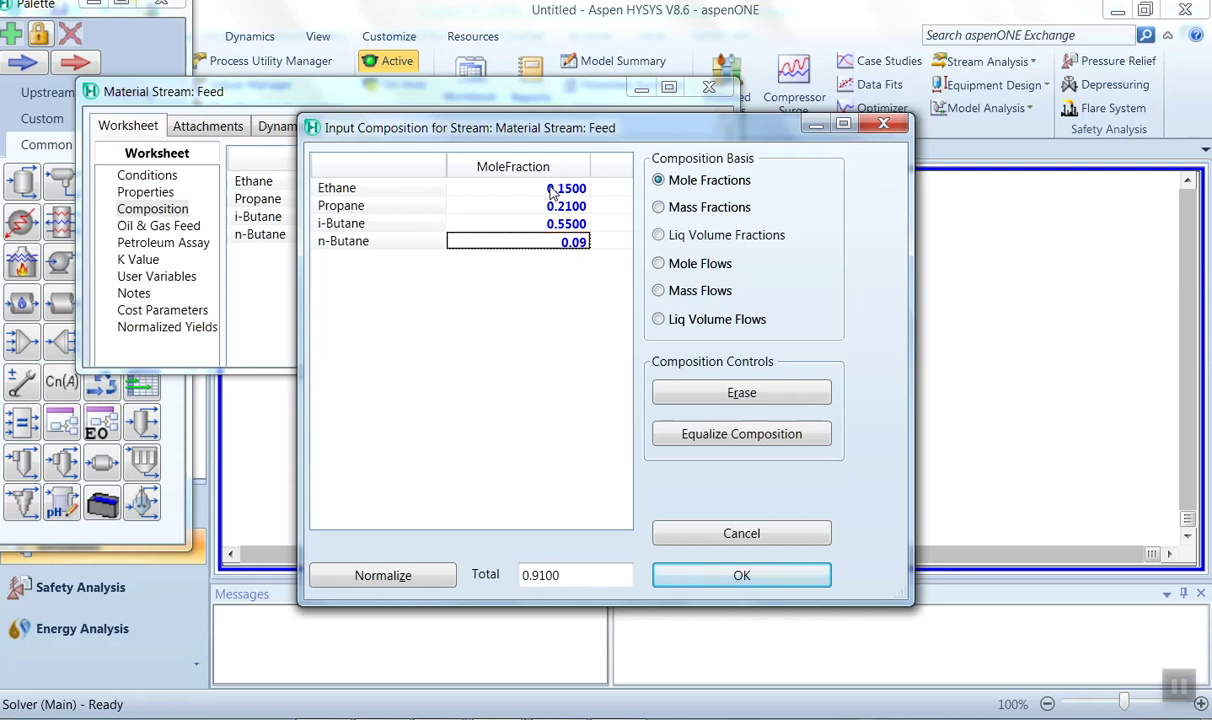
key("Return")
Step: Accept the composition, close the Feed window and drop a compressor beside Feed
left_click(776, 579)
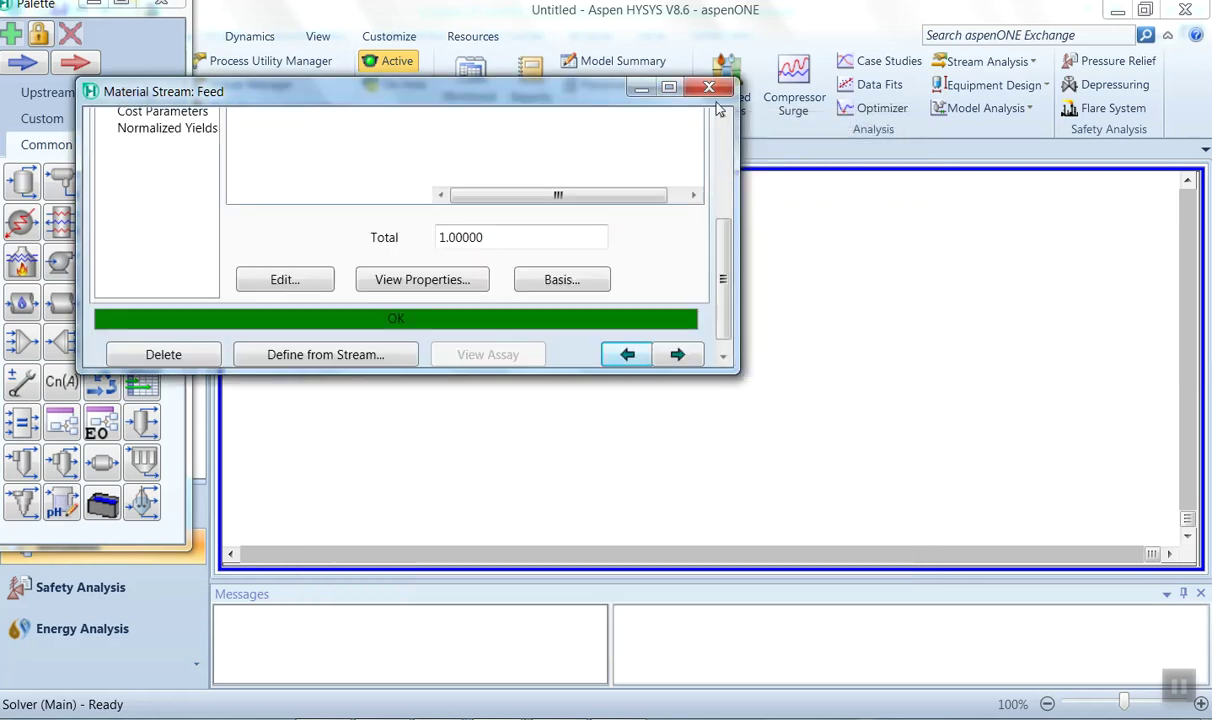
left_click(866, 266)
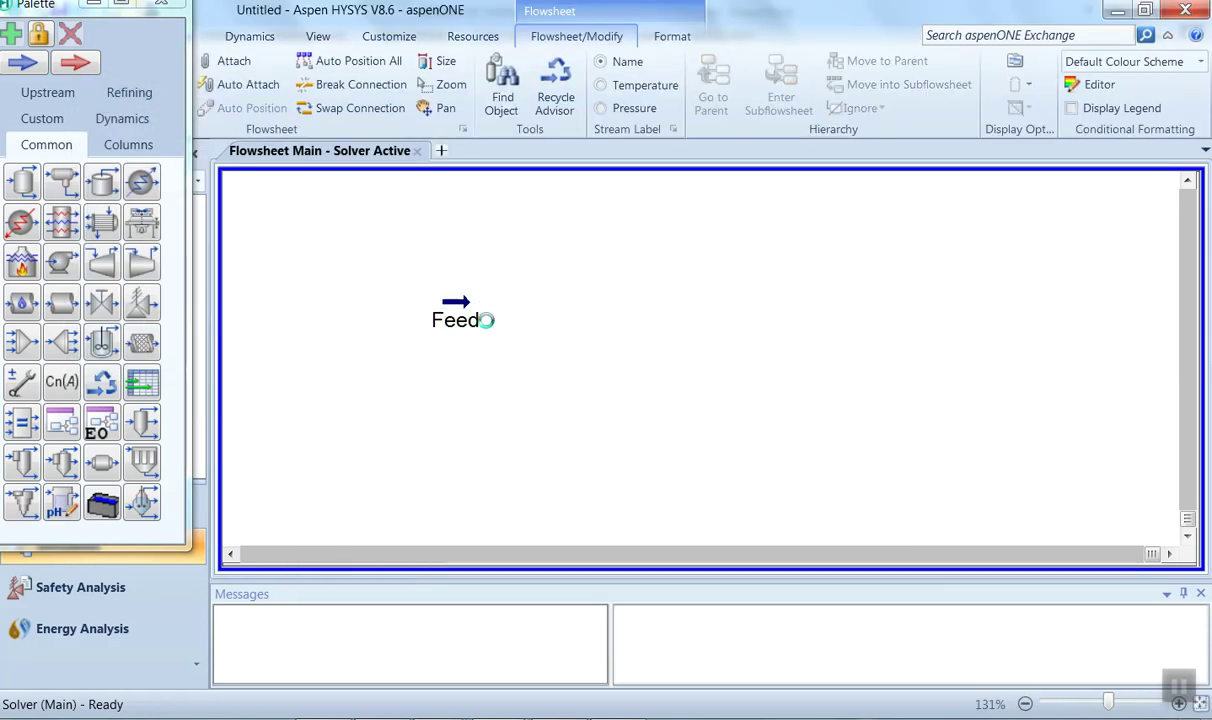
left_click_drag(141, 259, 620, 370)
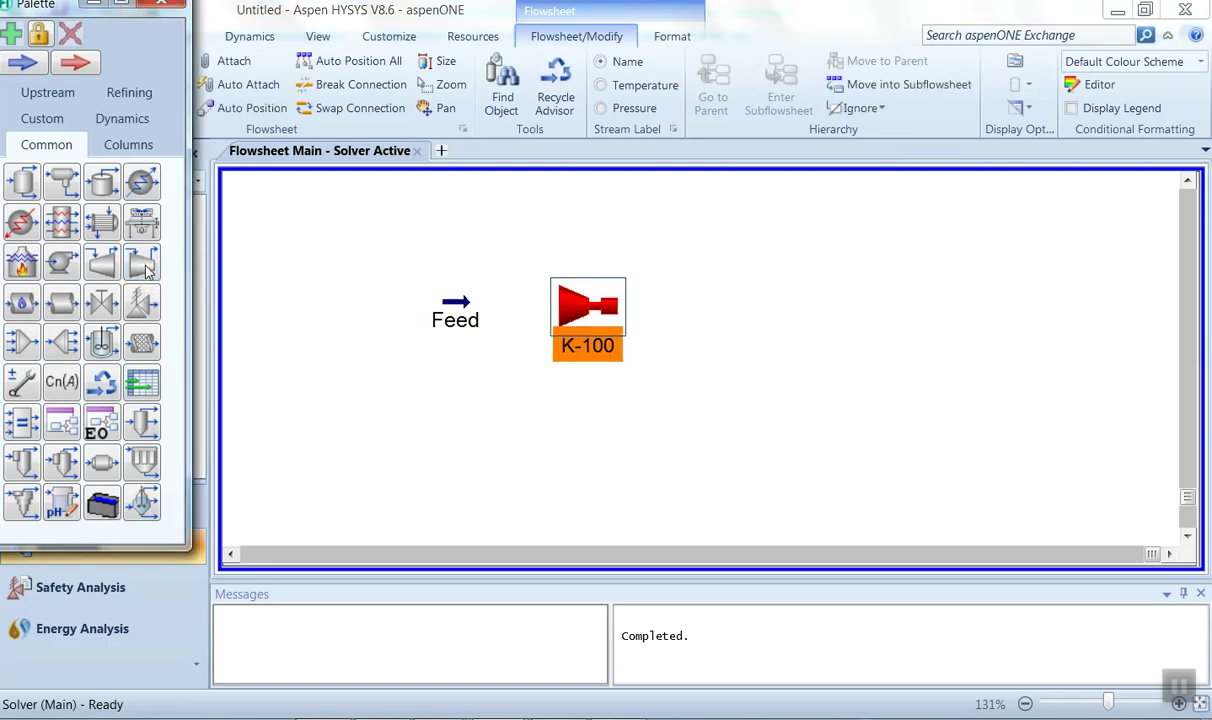
Step: Rename the compressor to Compressor and connect inlet Feed, outlet Compressed Feed, energy Q Compressor
double_click(604, 343)
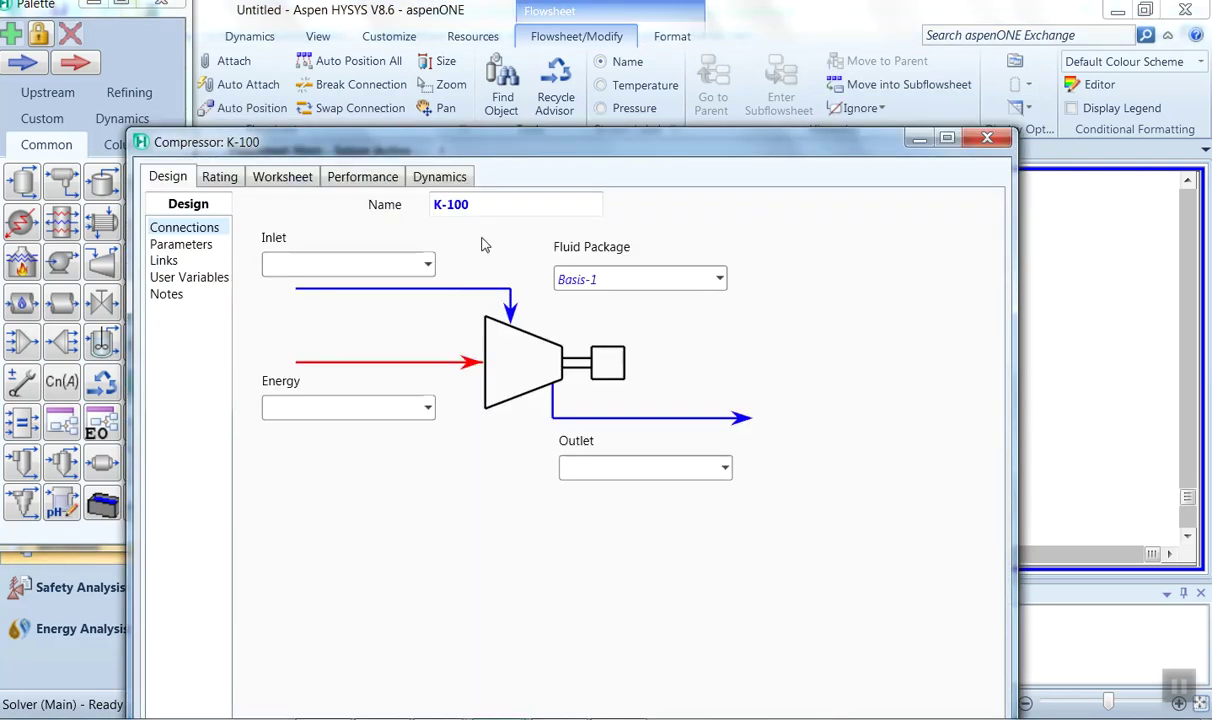
type("Compressor")
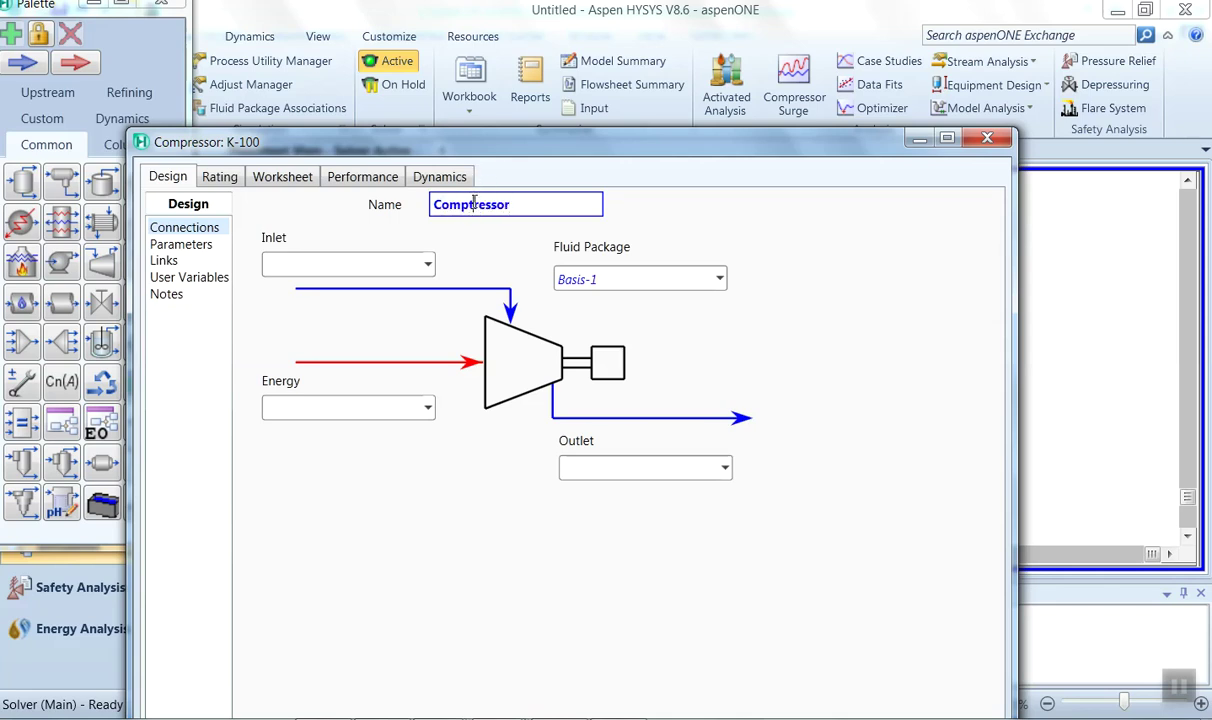
left_click(426, 263)
left_click(364, 292)
left_click(605, 469)
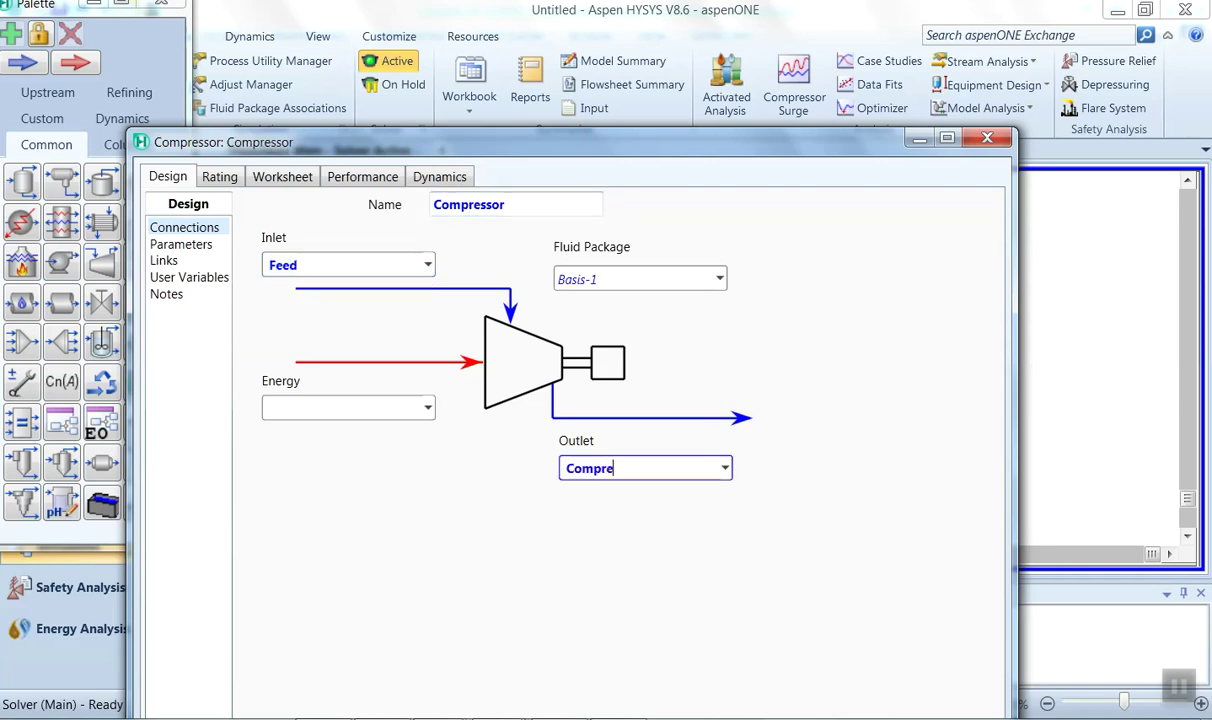
type("Compressed Feed")
left_click(327, 408)
type("Q")
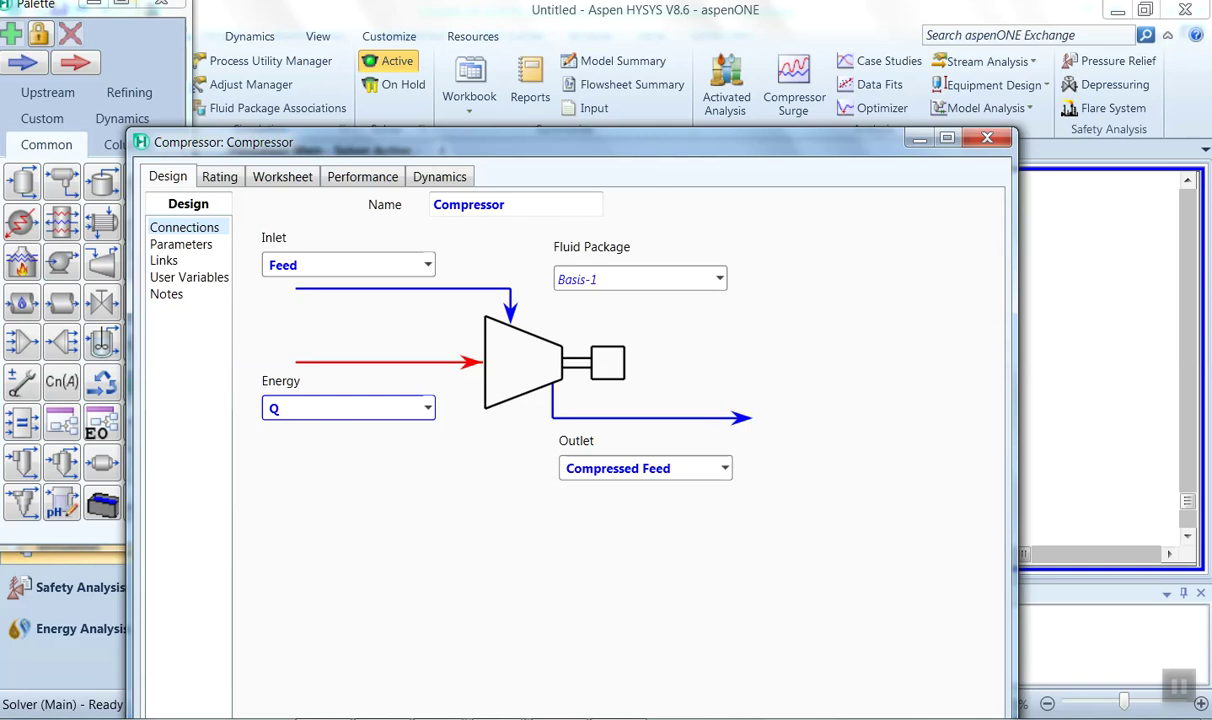
type(" Compressor")
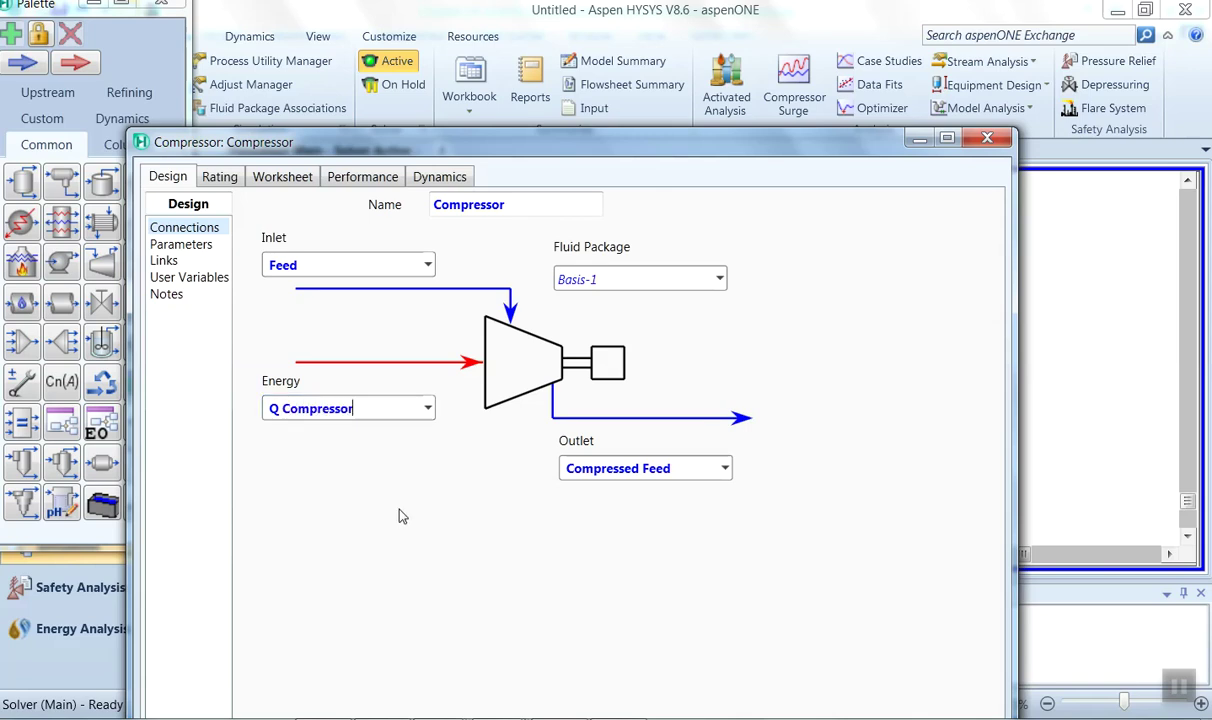
Step: Enter 50 psia as the Compressed Feed pressure on the worksheet and close the compressor
left_click(262, 177)
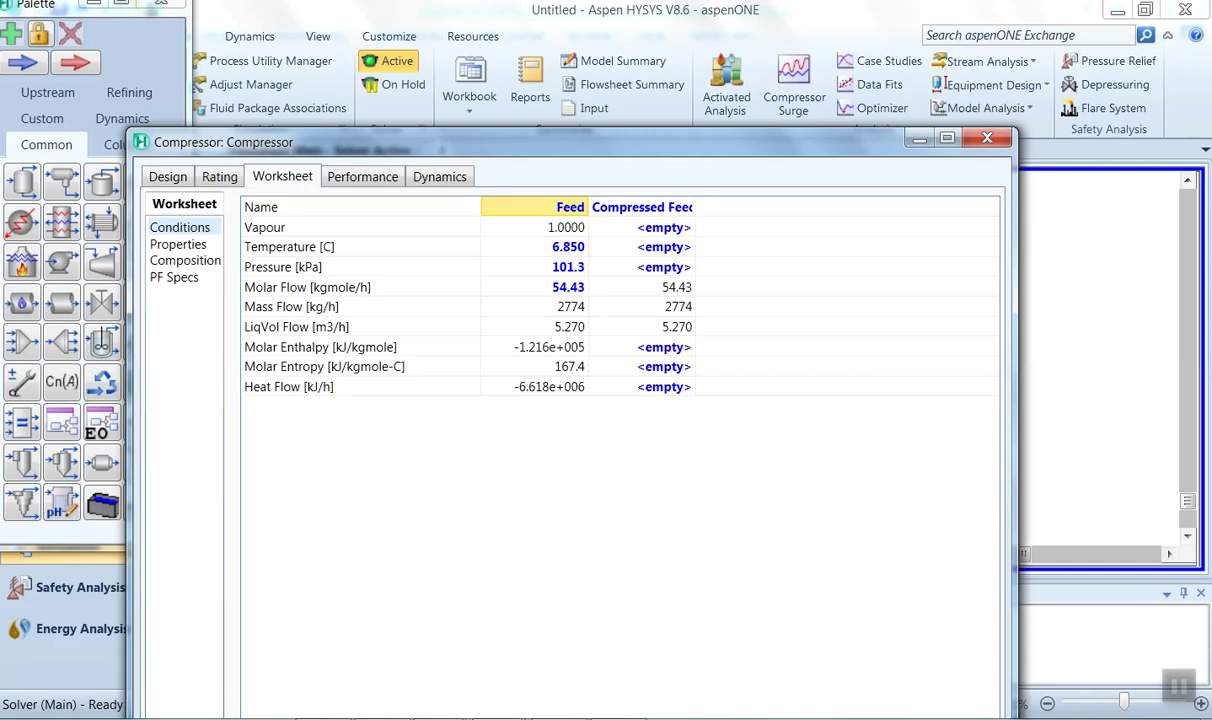
left_click(678, 272)
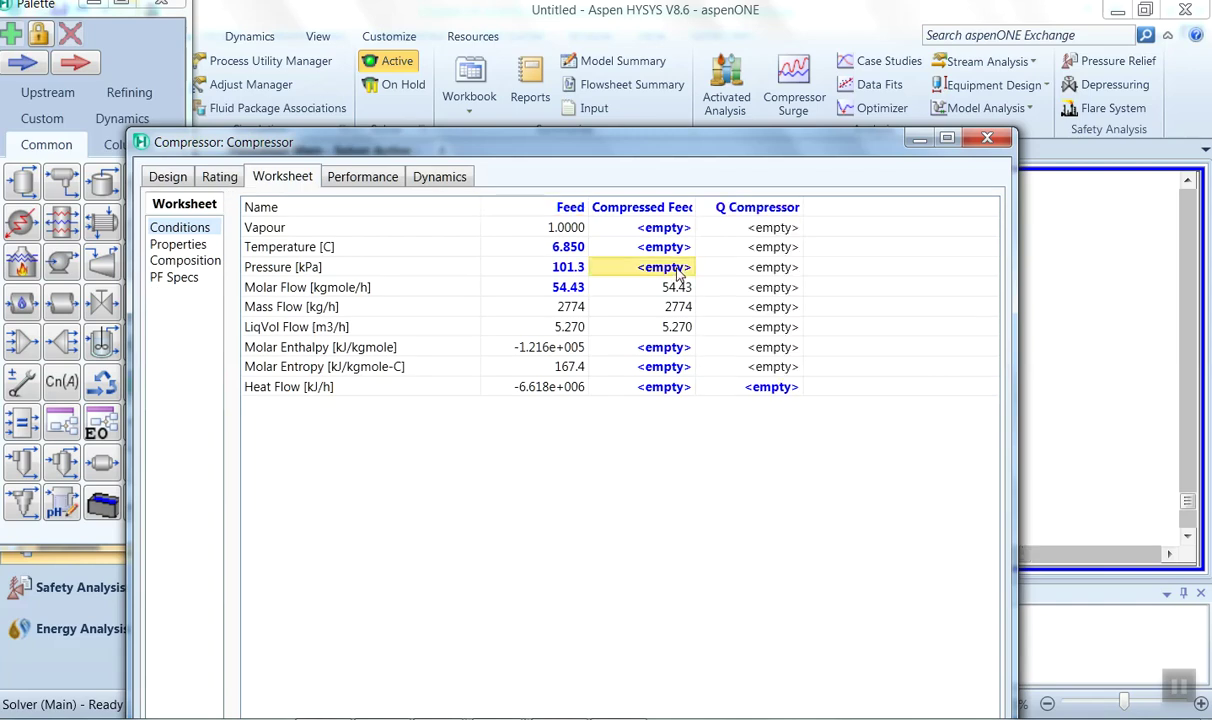
type("50")
left_click(782, 266)
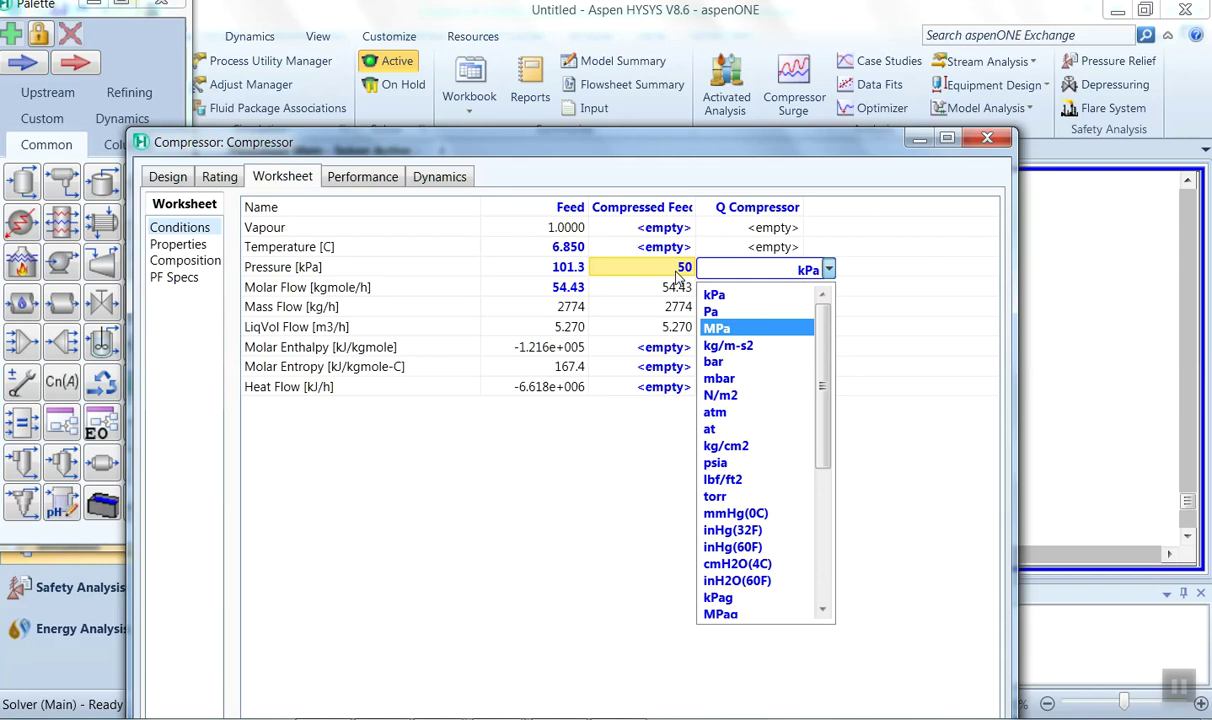
left_click_drag(825, 379, 813, 346)
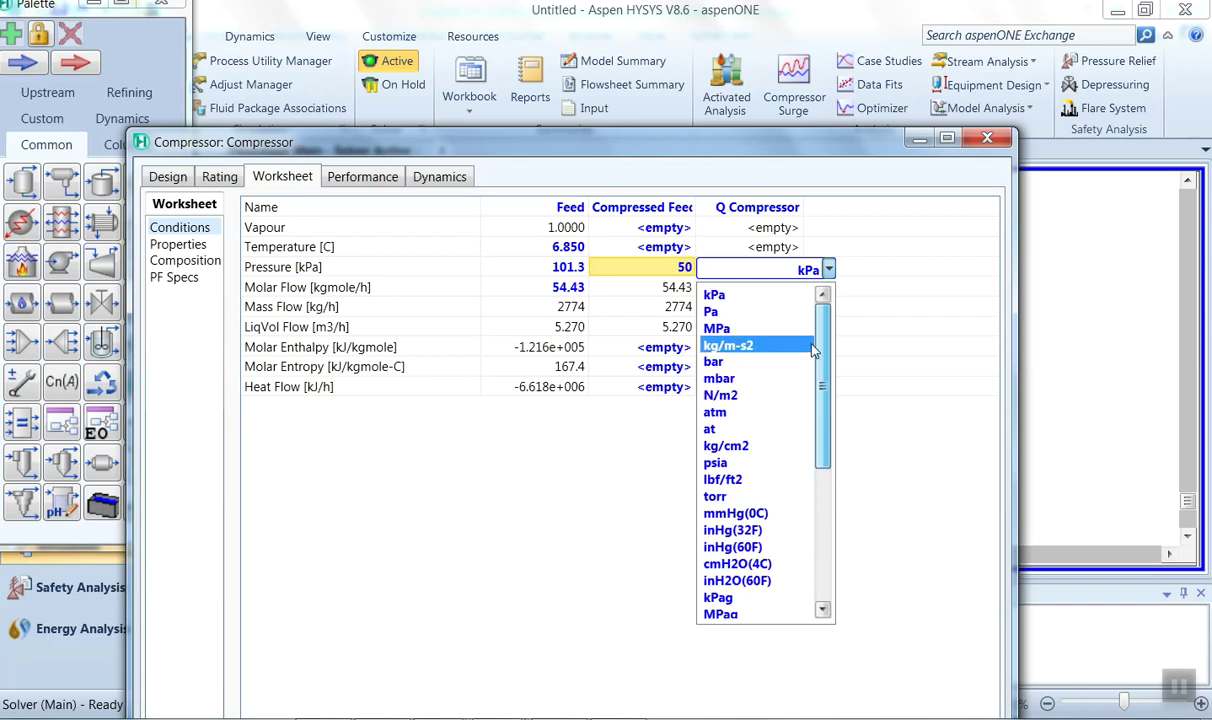
left_click(745, 462)
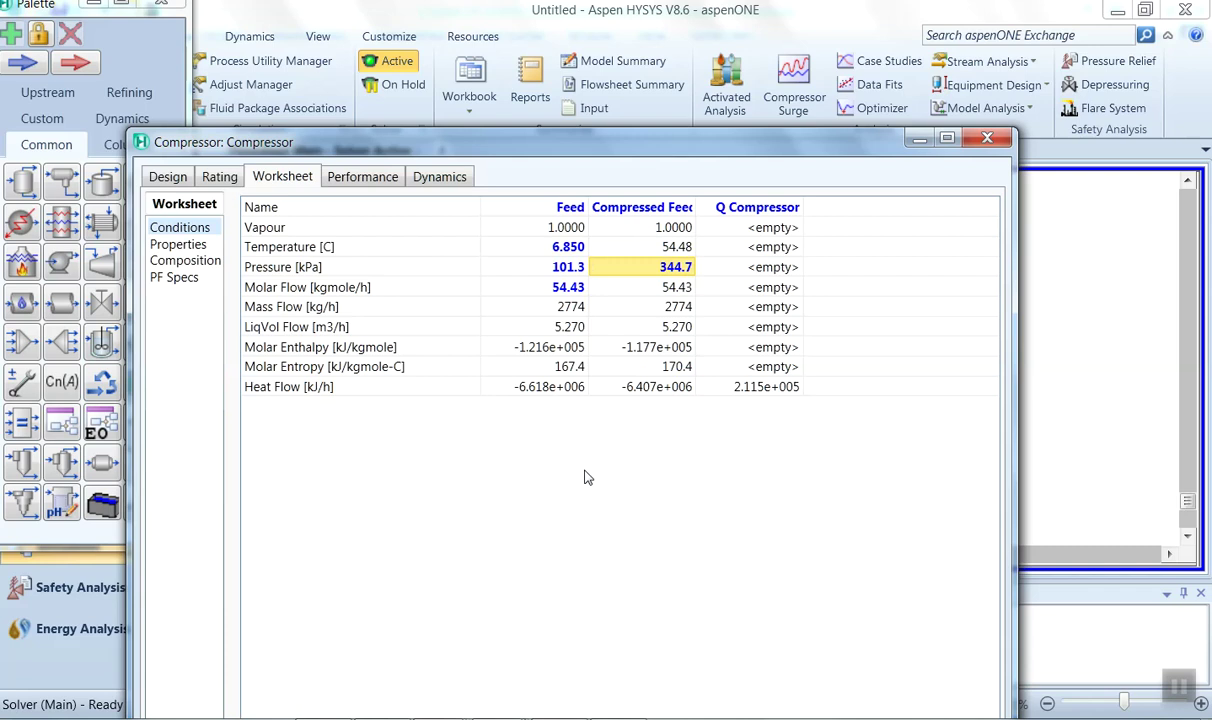
left_click_drag(617, 145, 622, 40)
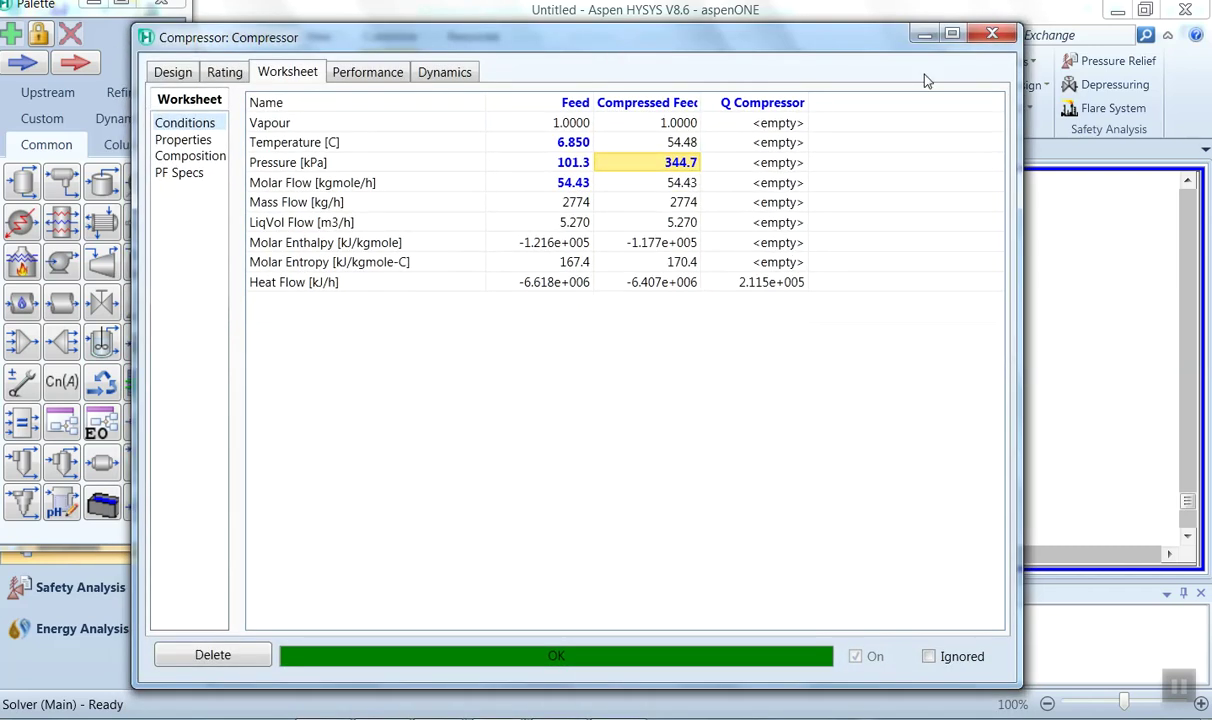
left_click(992, 35)
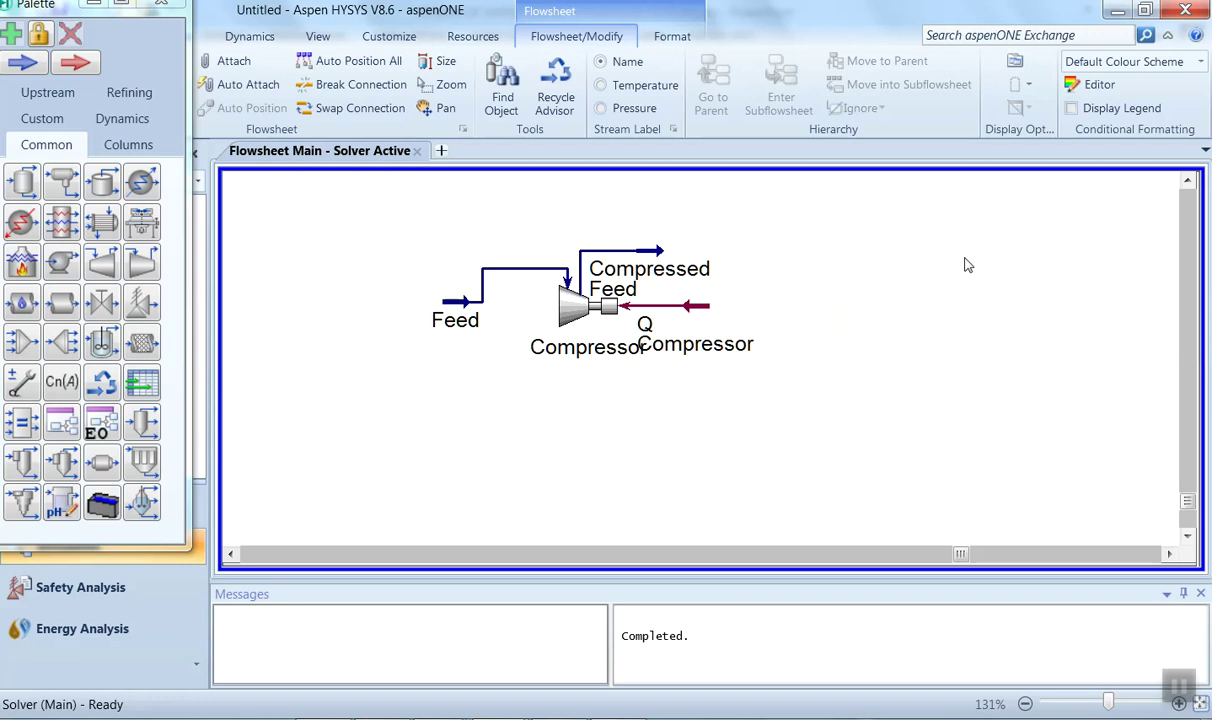
Step: Add a Cooler from the F12 unit operations list and rename it
key("F12")
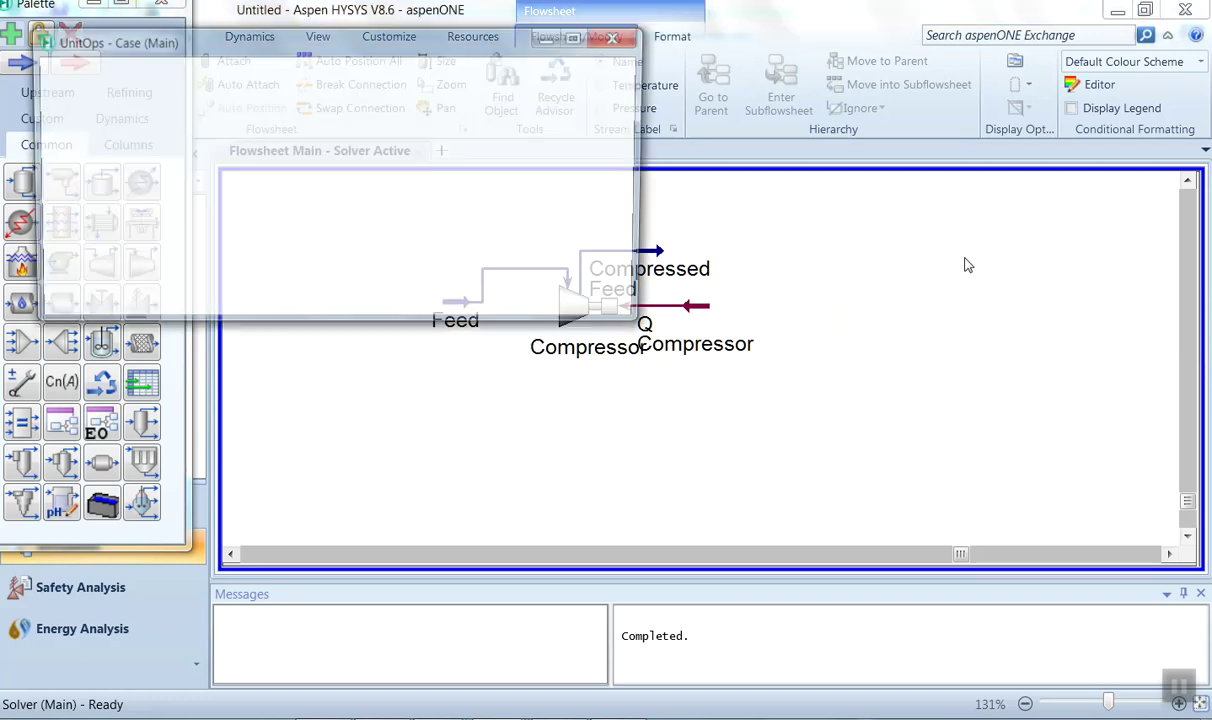
left_click_drag(479, 137, 480, 205)
left_click(322, 183)
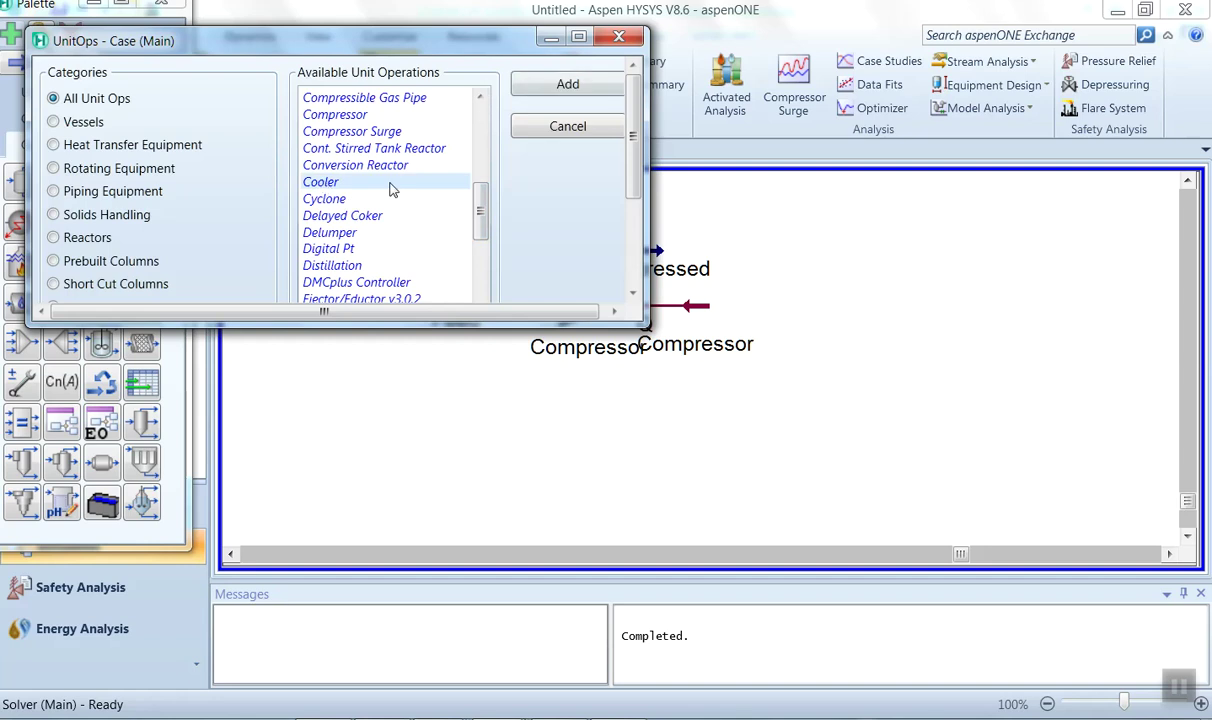
left_click(584, 88)
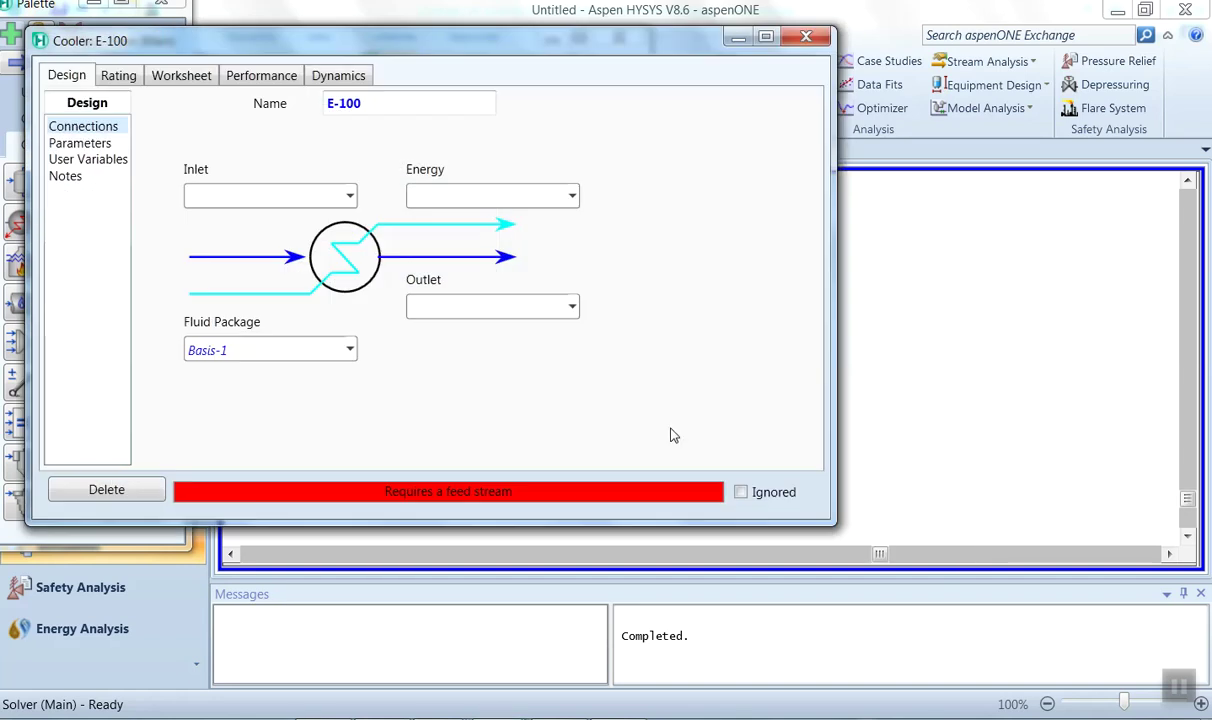
left_click(404, 110)
type("Cooler")
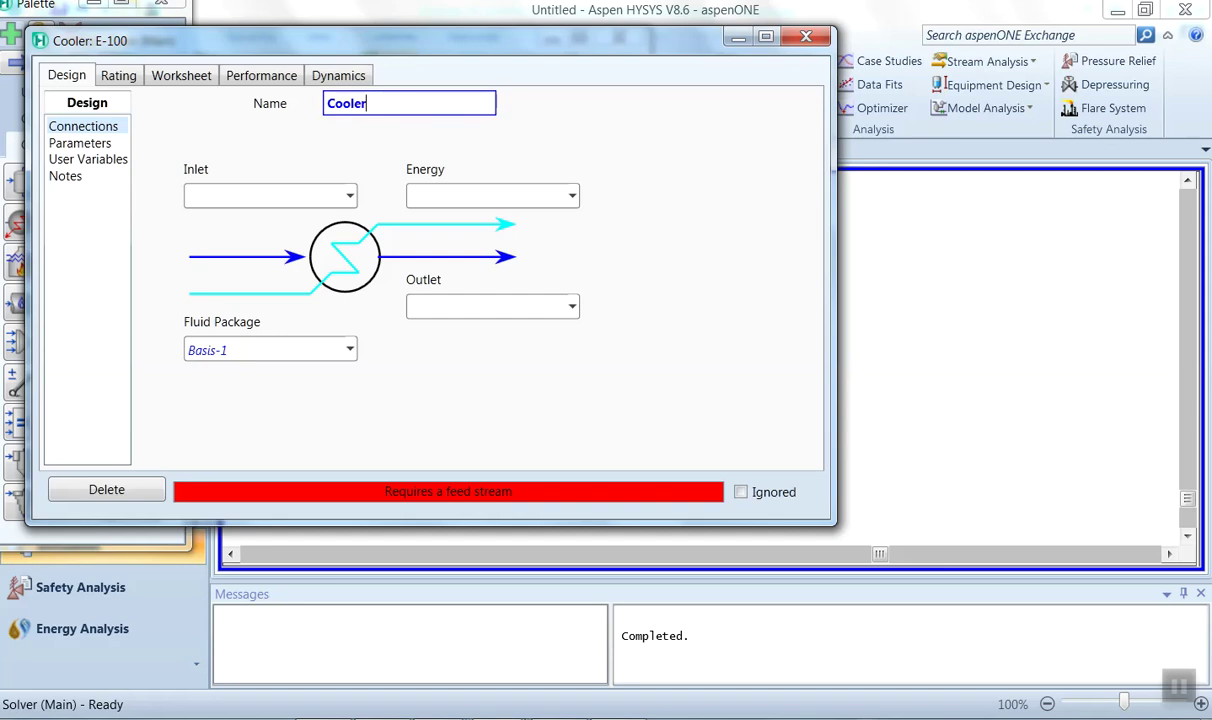
Step: Connect Compressed Feed as the cooler inlet, Q Cooler as energy stream, Cold Feed as outlet
left_click(351, 195)
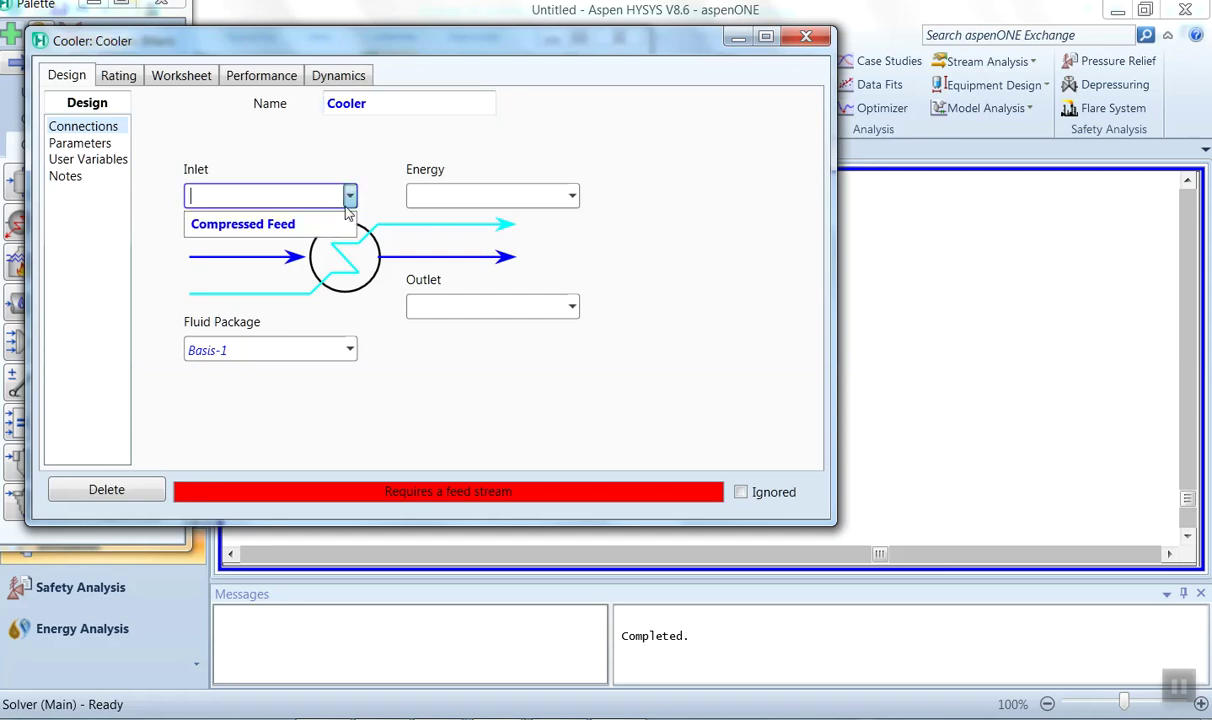
left_click(318, 224)
left_click(452, 194)
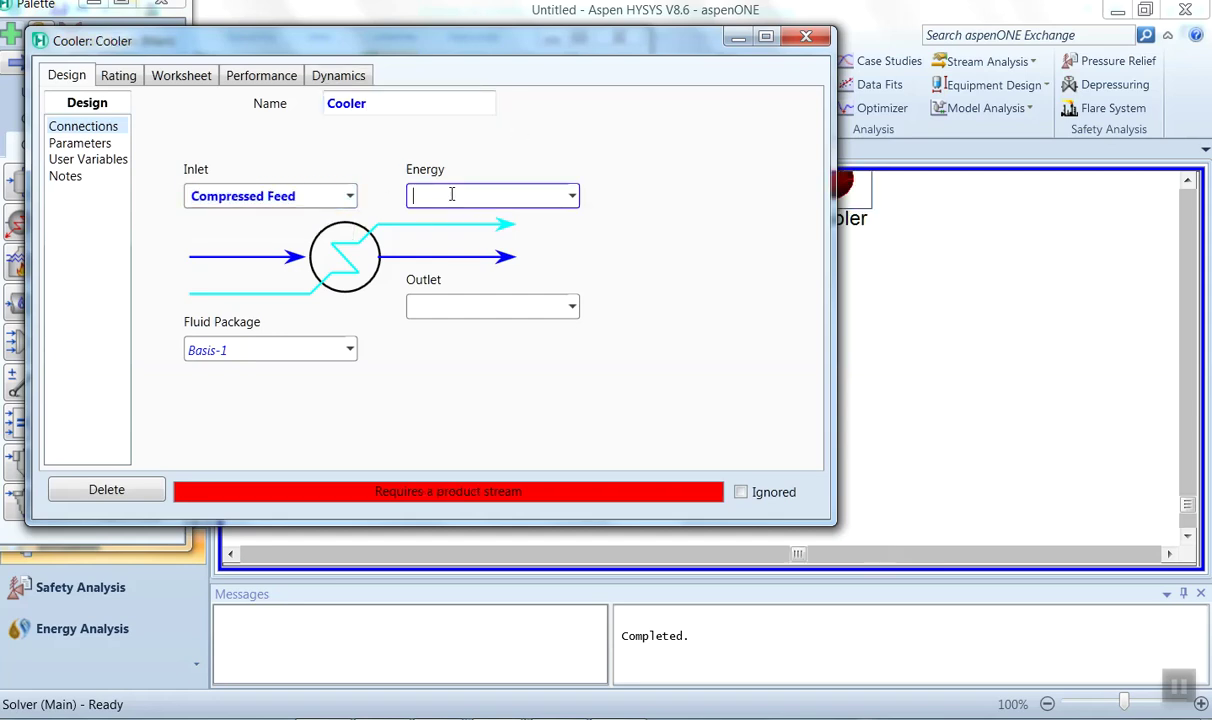
type("Q Cooler")
left_click(440, 303)
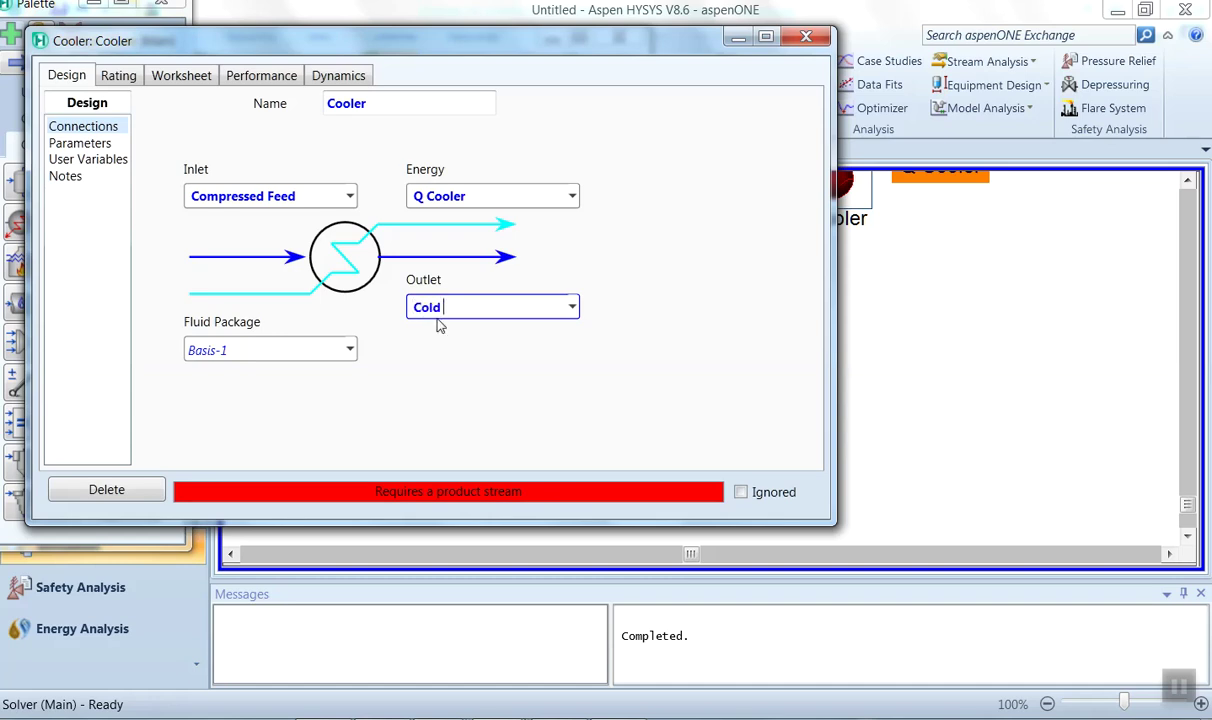
type("Cold Feed")
key("Return")
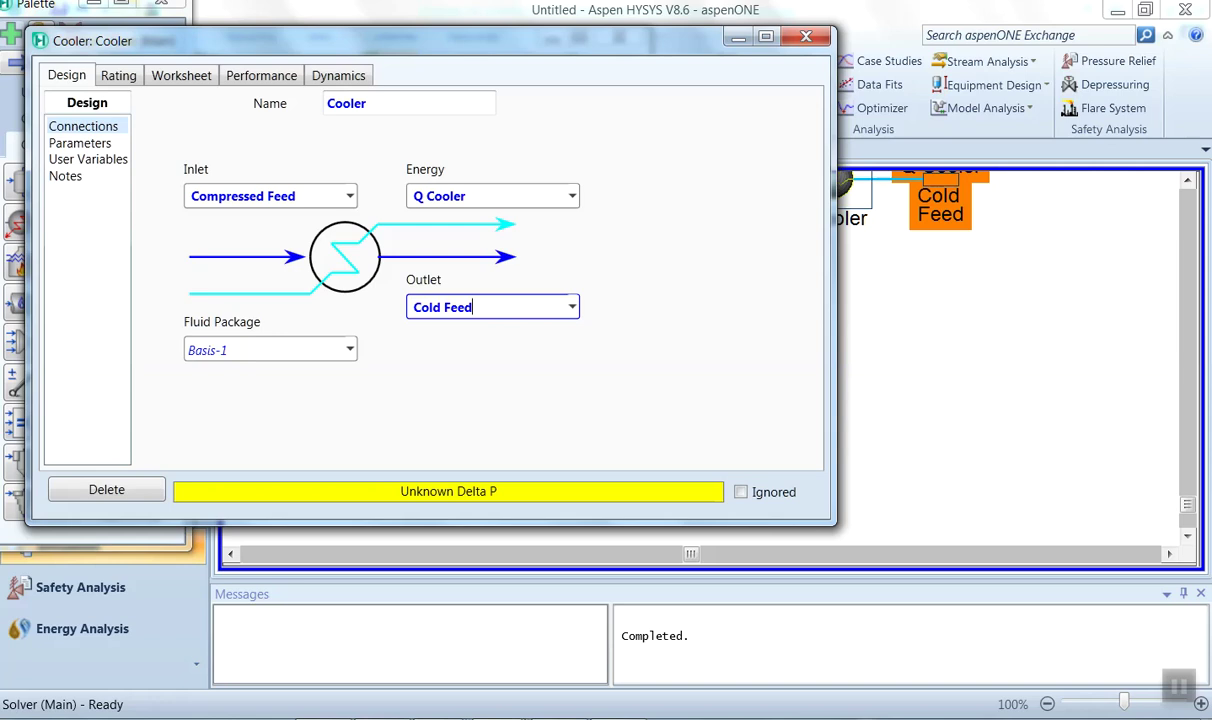
Step: Set the cooler's pressure drop to 0 in its design parameters
left_click(122, 78)
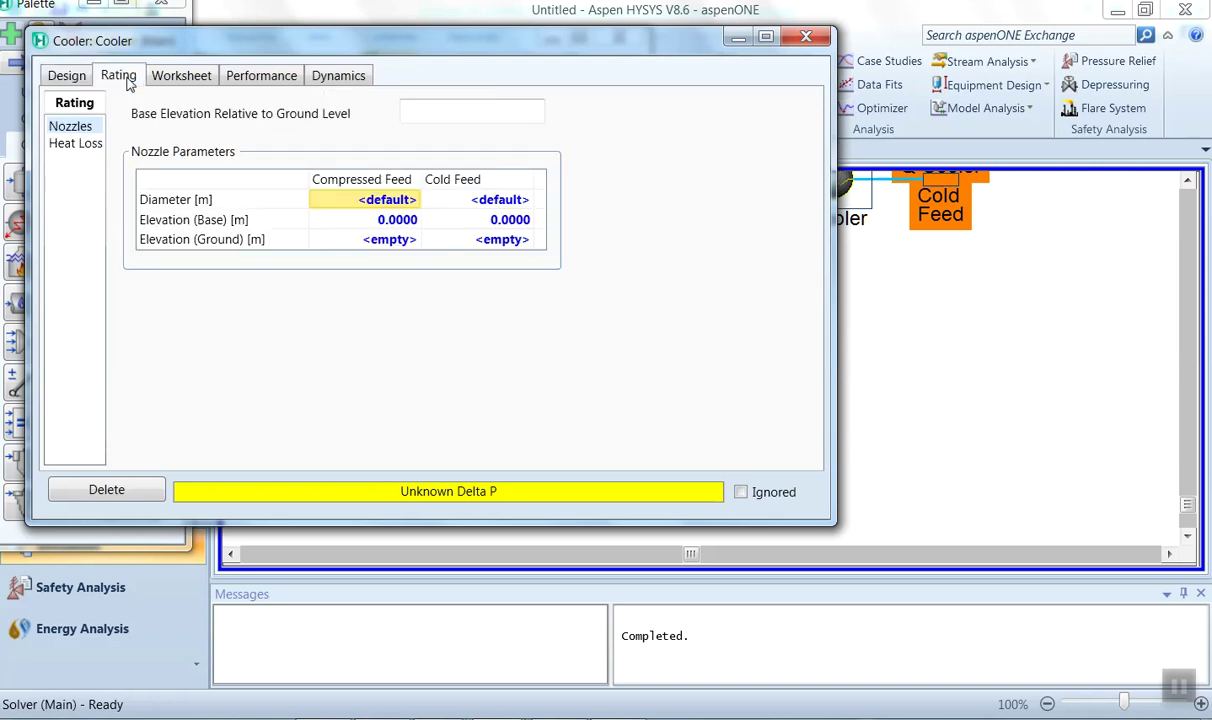
left_click(76, 76)
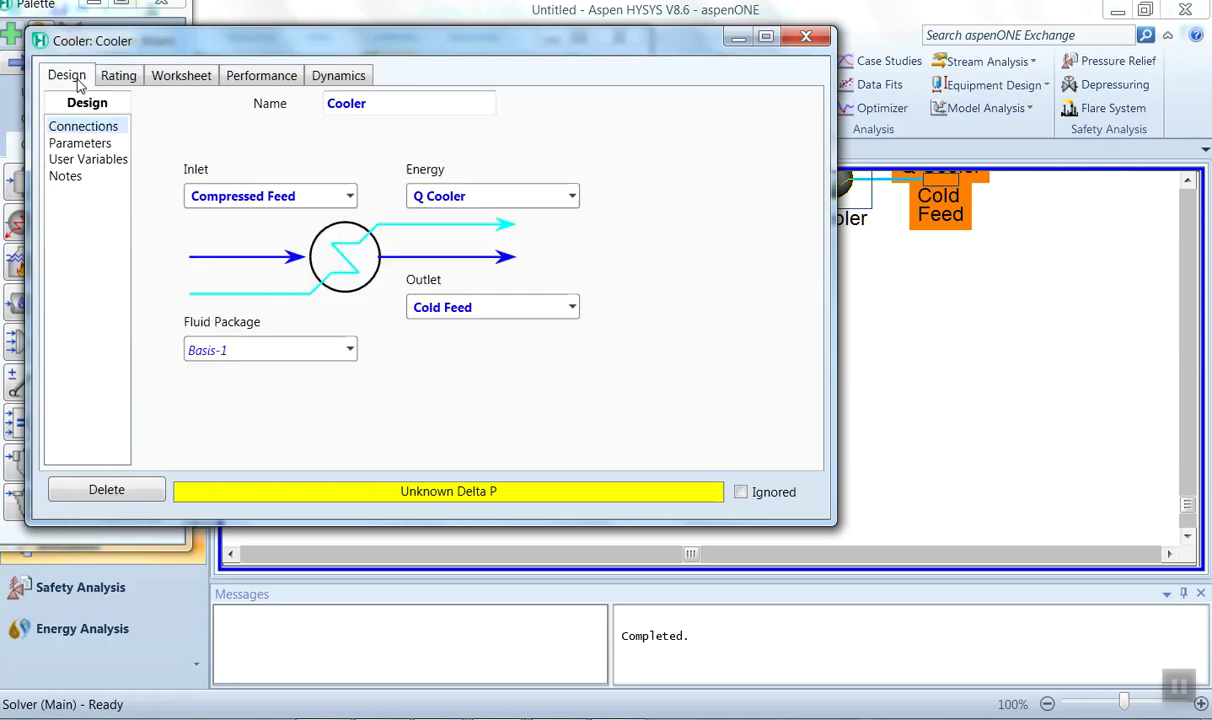
left_click(94, 143)
left_click(238, 143)
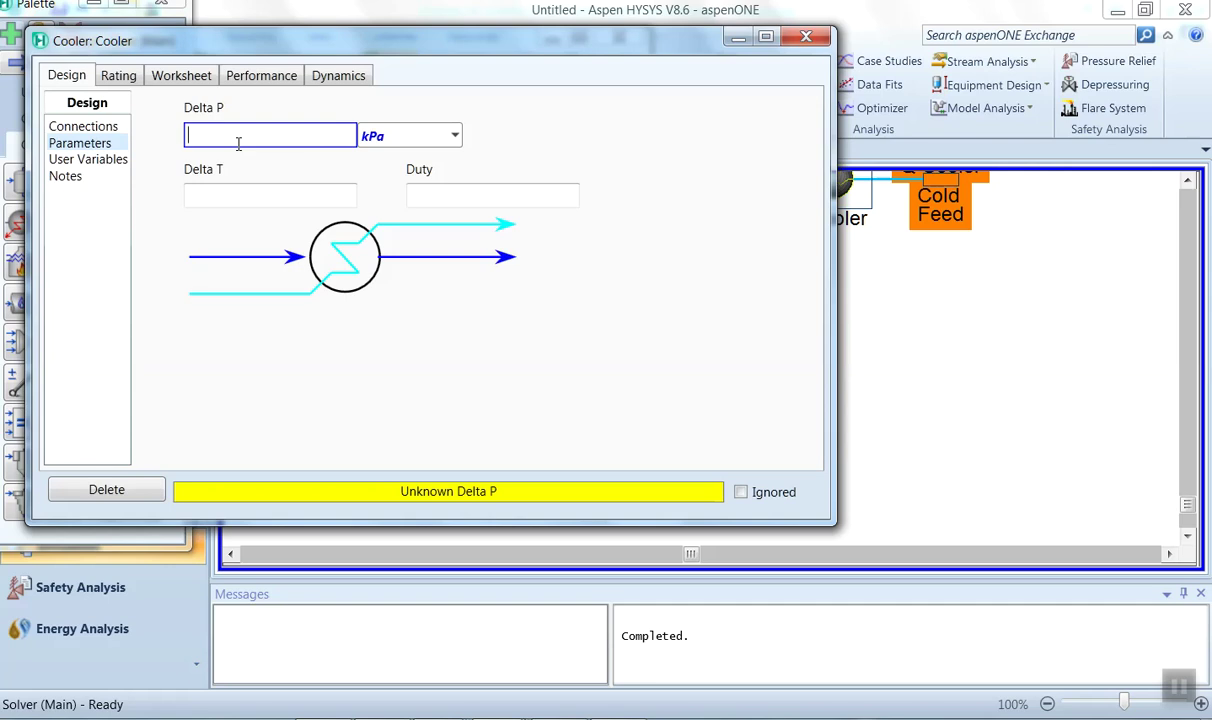
key("Return")
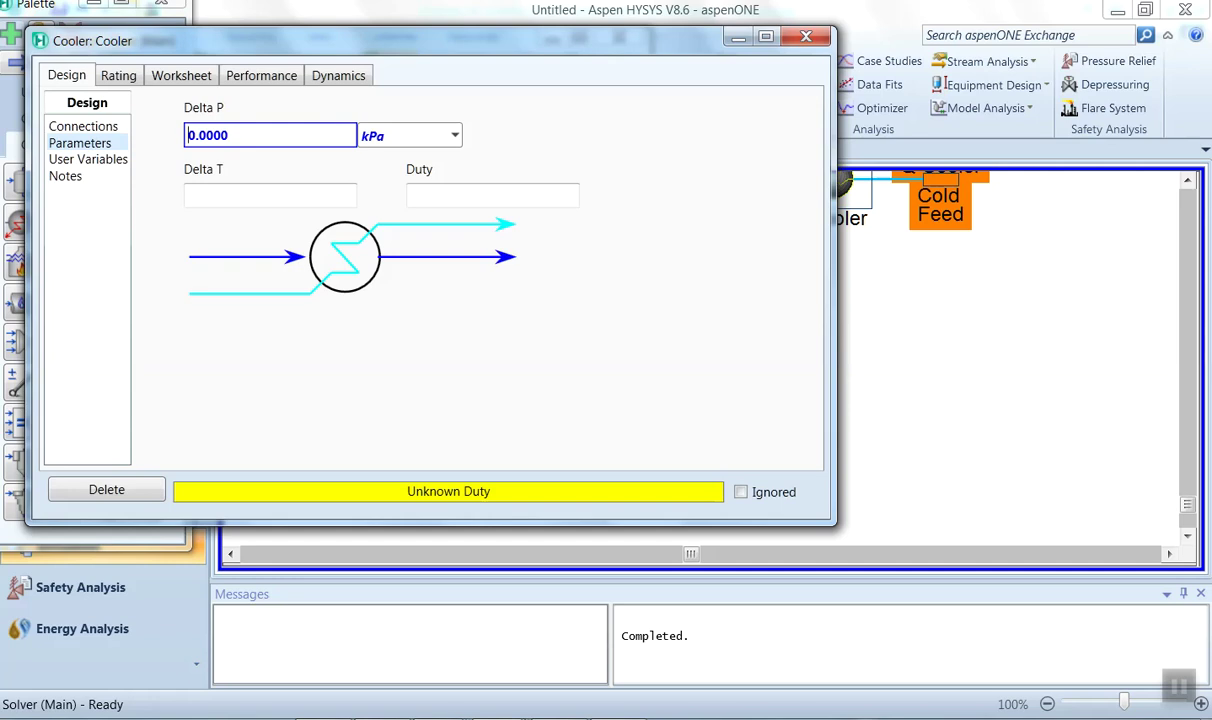
Step: Set the Cold Feed temperature to 275 K on the worksheet and close the cooler
left_click(183, 76)
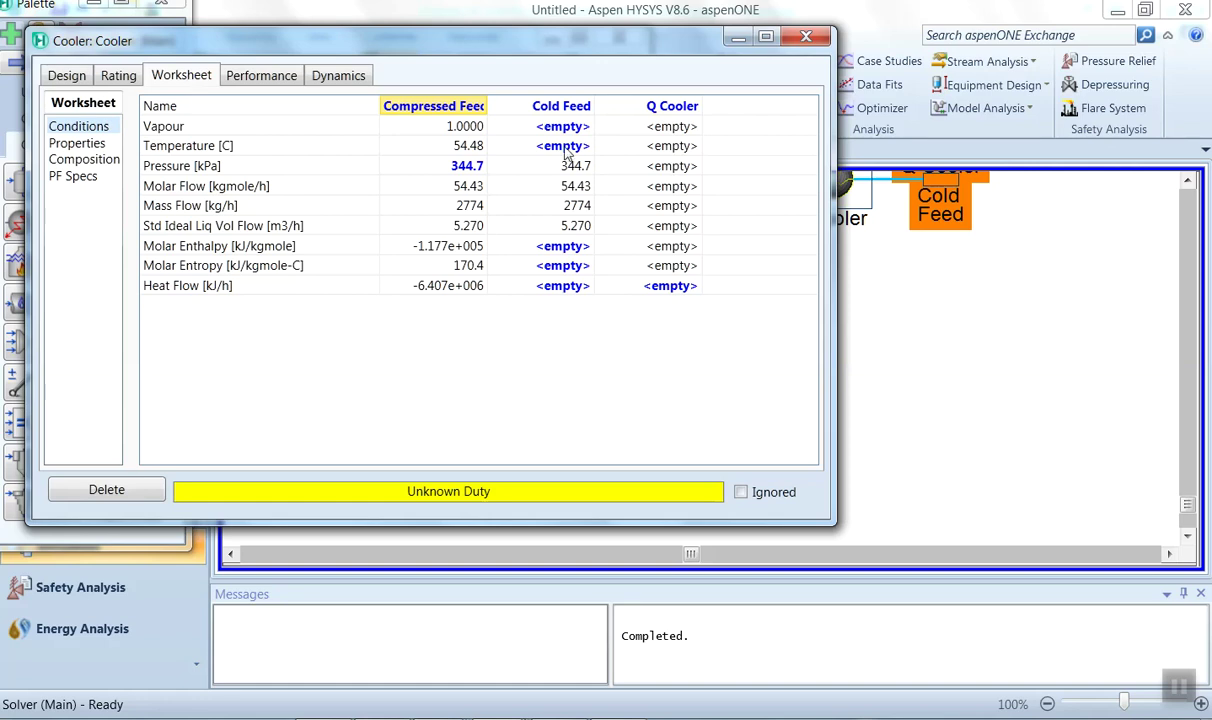
left_click(564, 147)
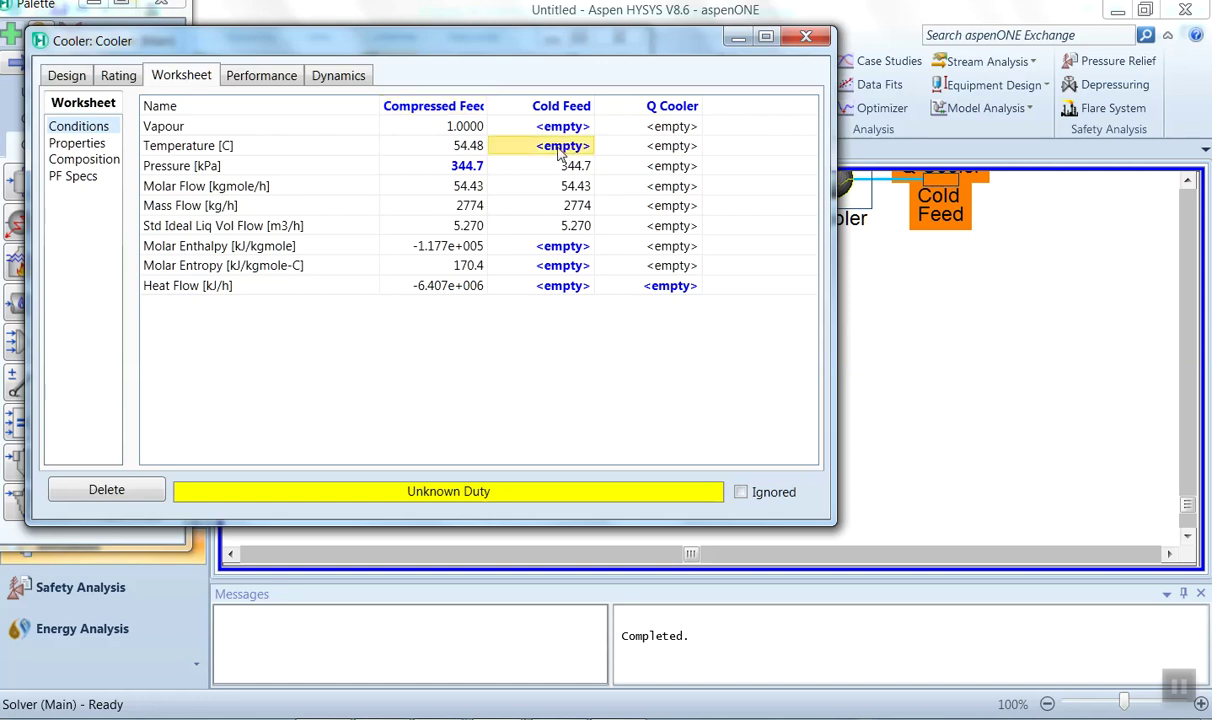
type("275")
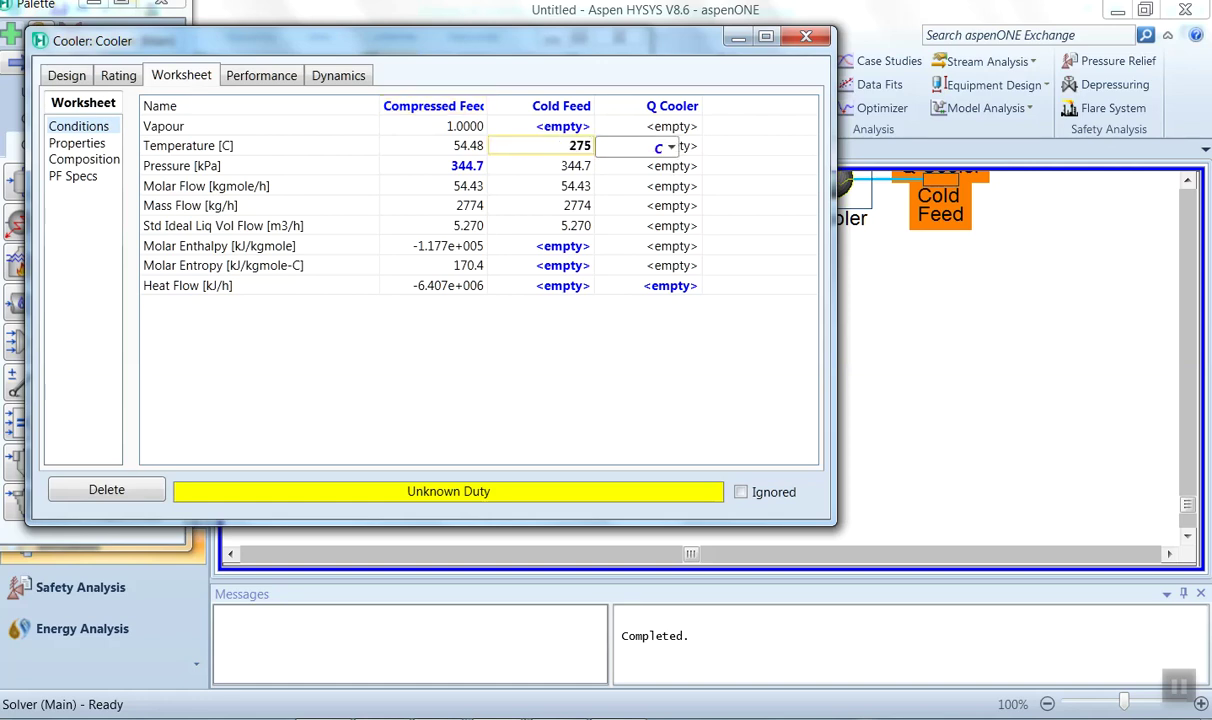
left_click(645, 148)
left_click(645, 191)
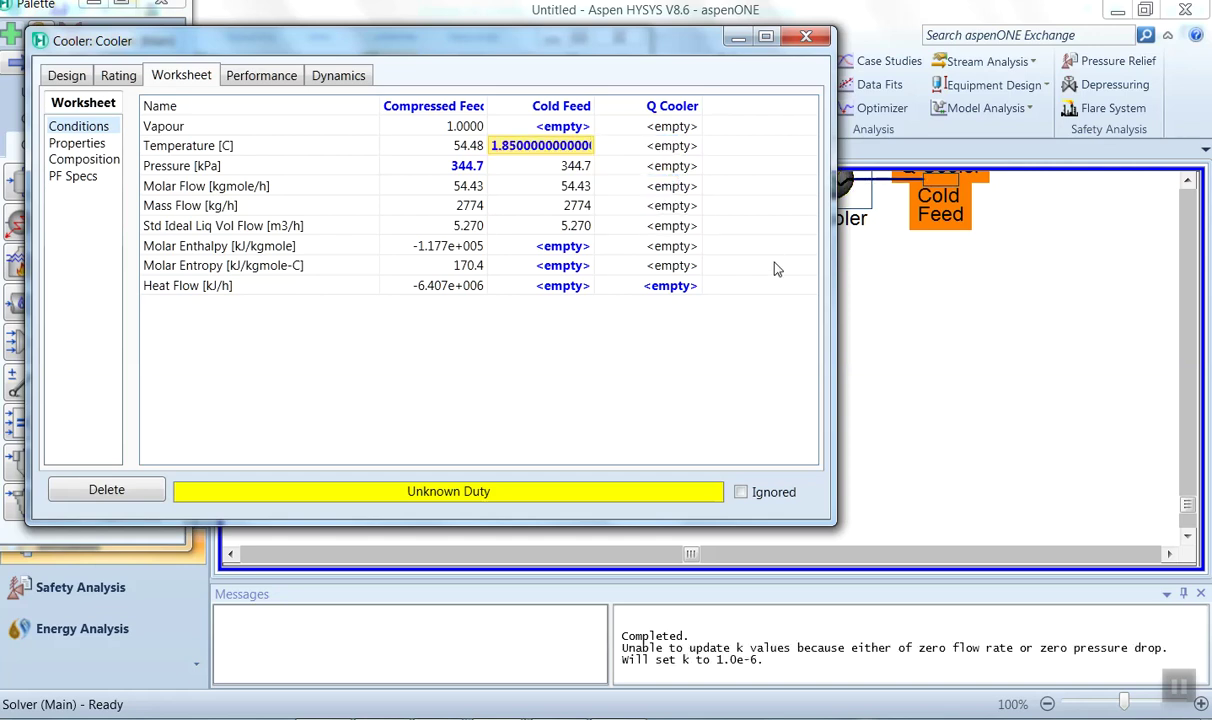
left_click(738, 37)
Step: Adjust the flowsheet view to make room next to the cooler
key("F12")
key("Escape")
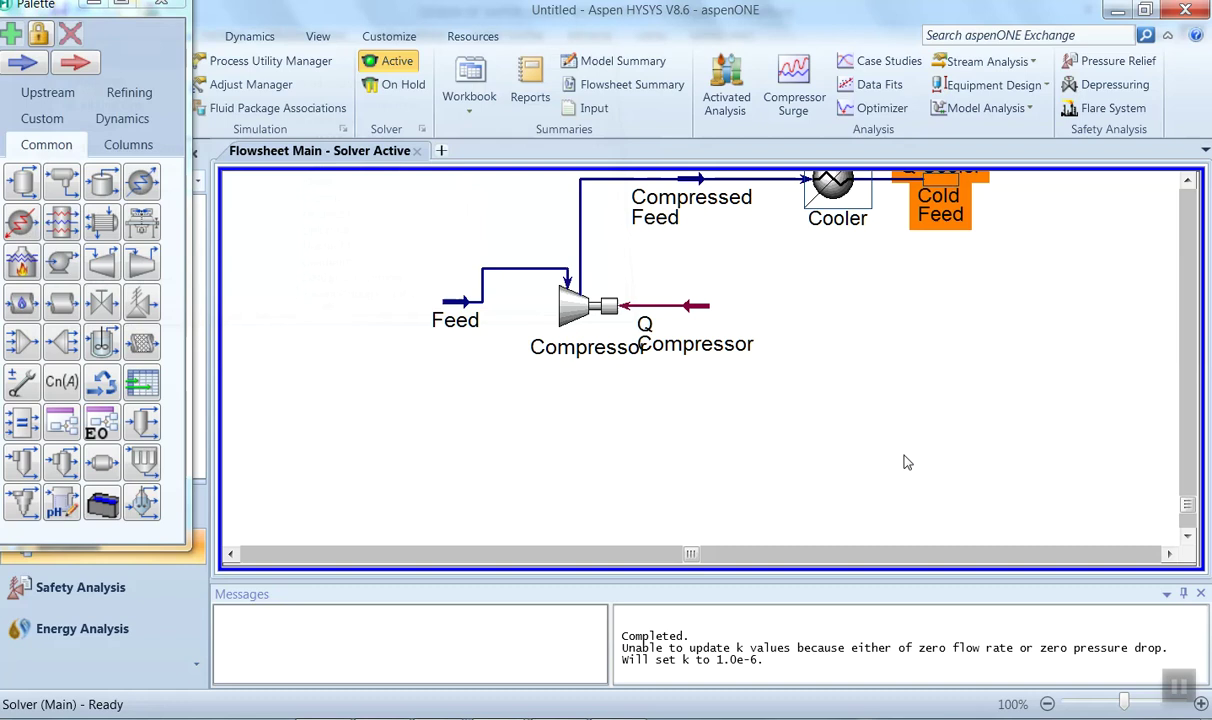
scroll(906, 460, "up", 3)
scroll(679, 407, "down", 3)
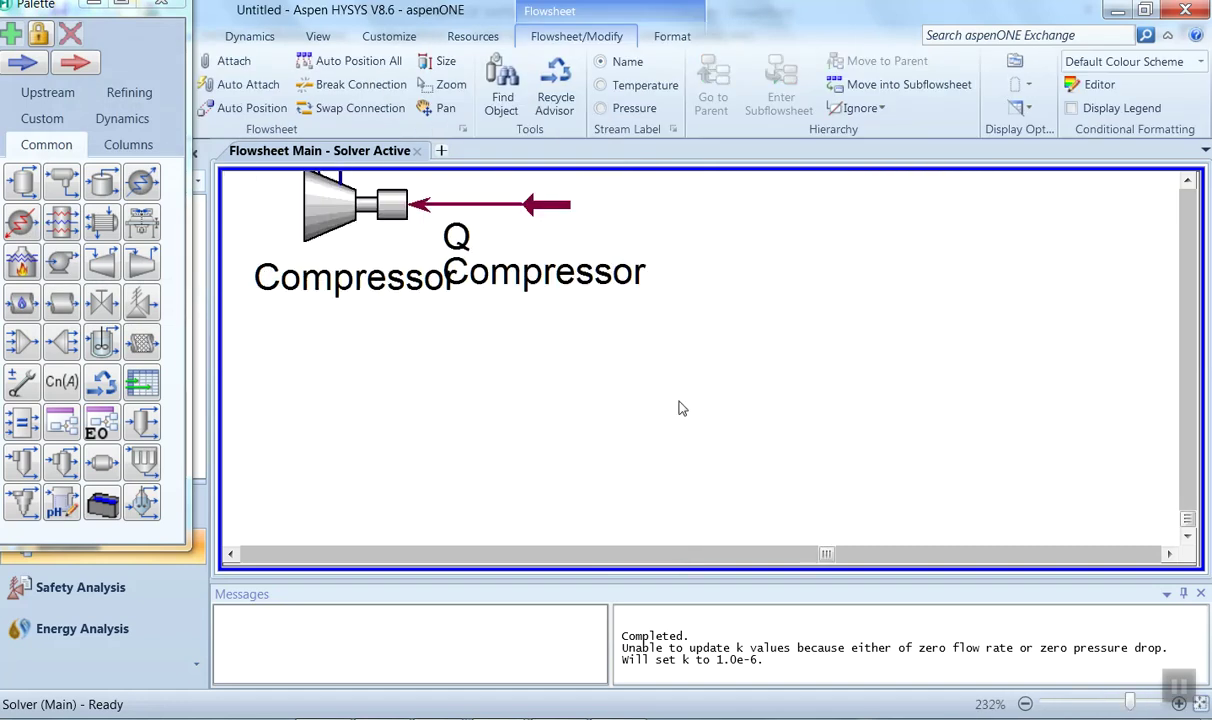
scroll(679, 407, "down", 1)
left_click_drag(1186, 486, 836, 349)
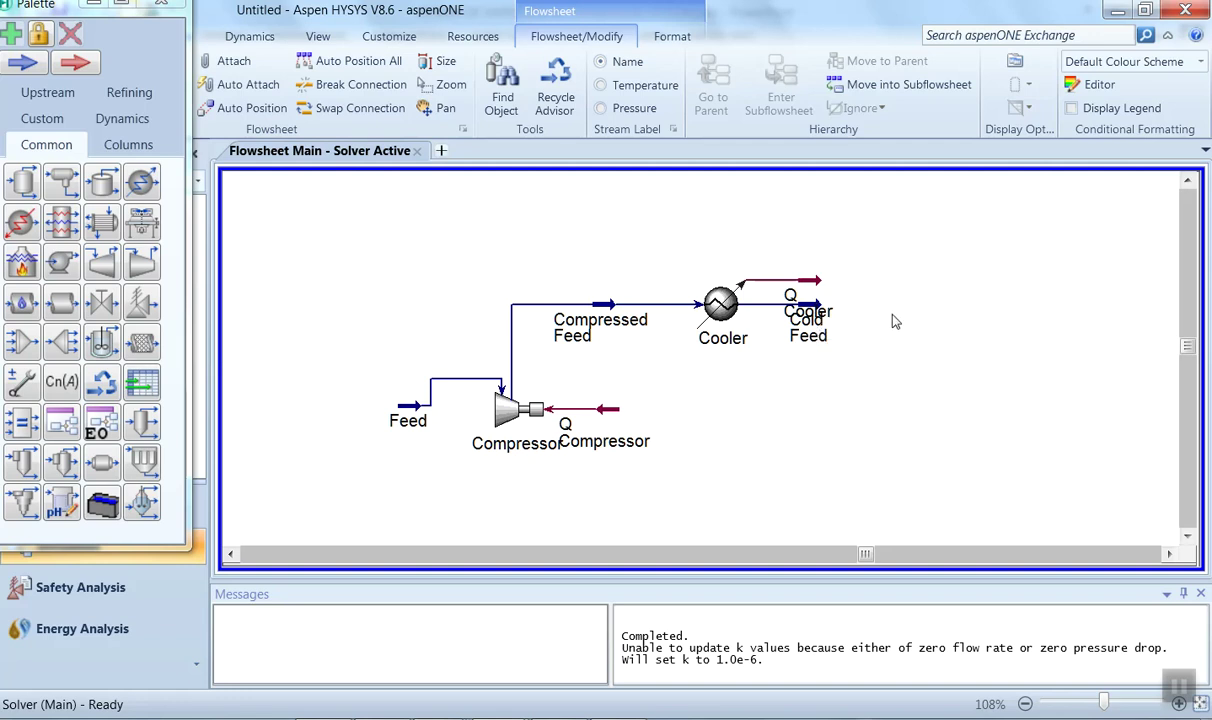
Step: Add a Separator (V-100) from the F12 unit operations list
key("F12")
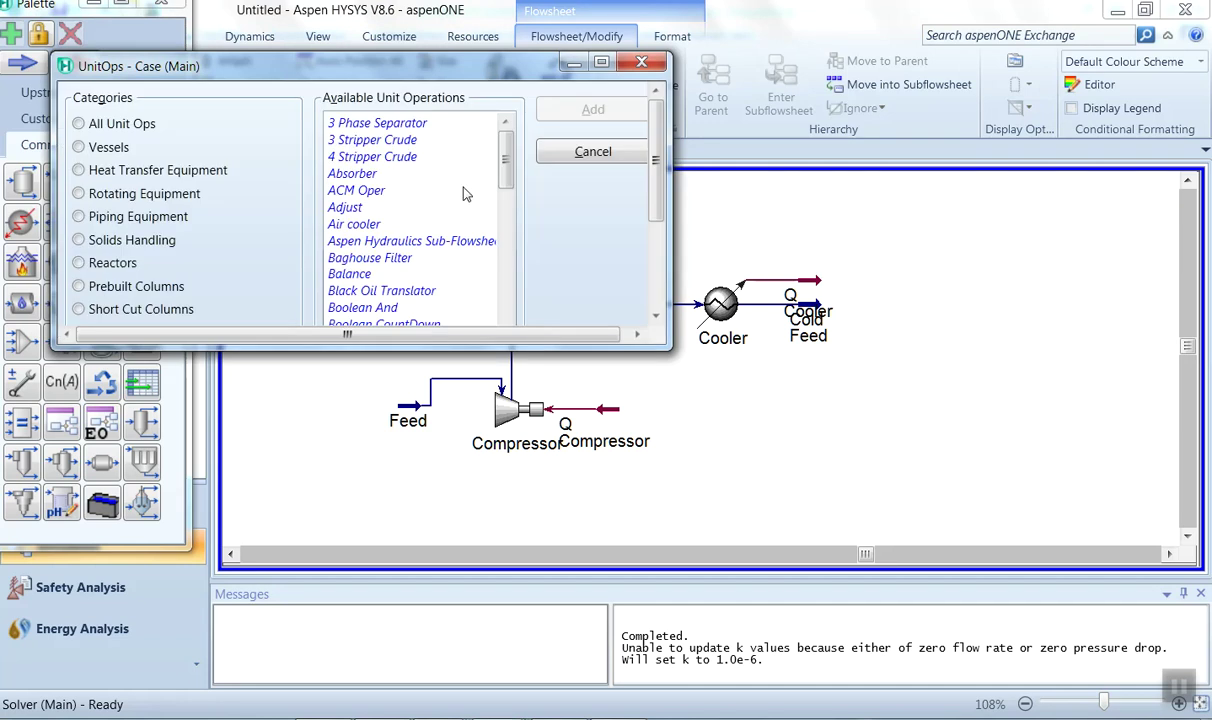
left_click_drag(510, 165, 507, 205)
left_click_drag(656, 232, 660, 310)
left_click_drag(505, 165, 505, 250)
left_click(355, 152)
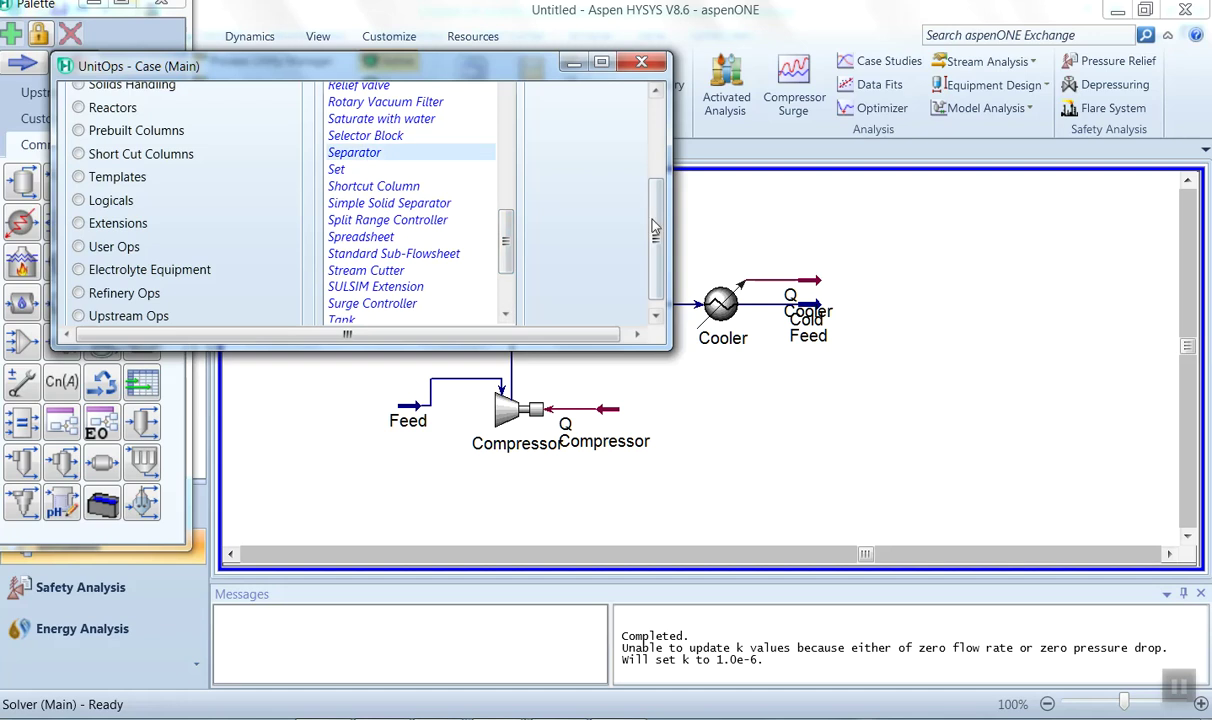
left_click(655, 105)
left_click(655, 105)
left_click(603, 119)
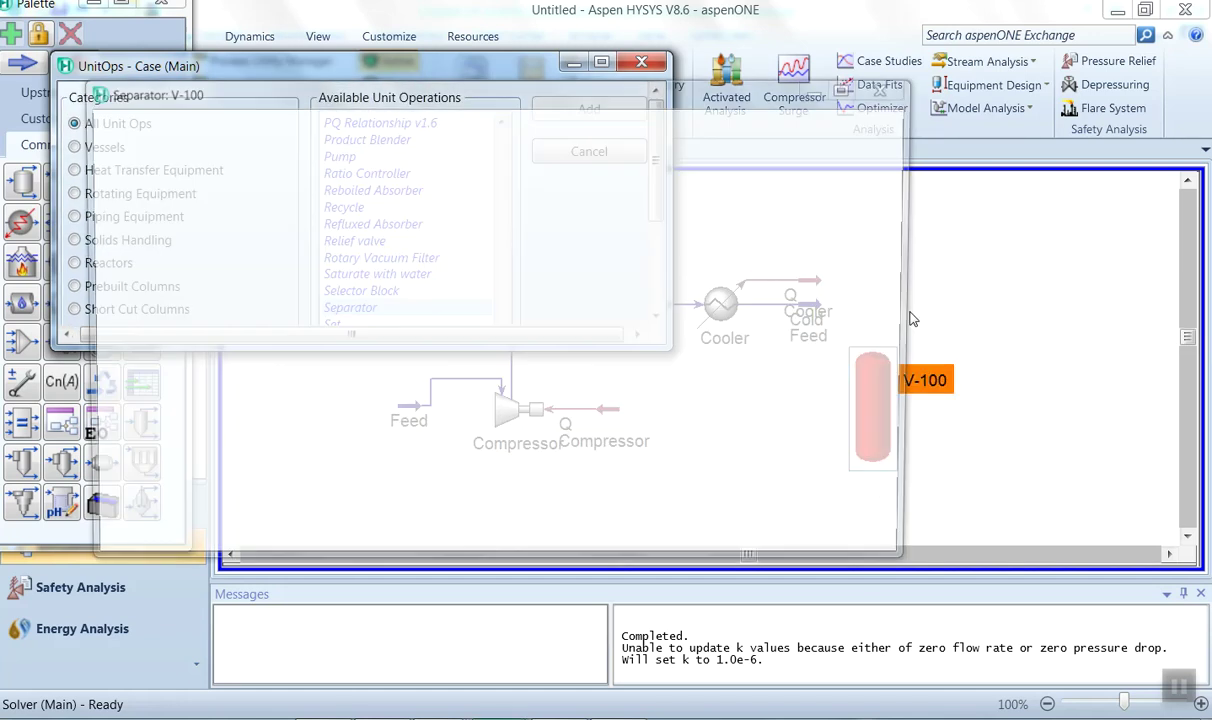
Step: Rename the separator to 'Separator' and set Cold Feed as its inlet stream
left_click(426, 155)
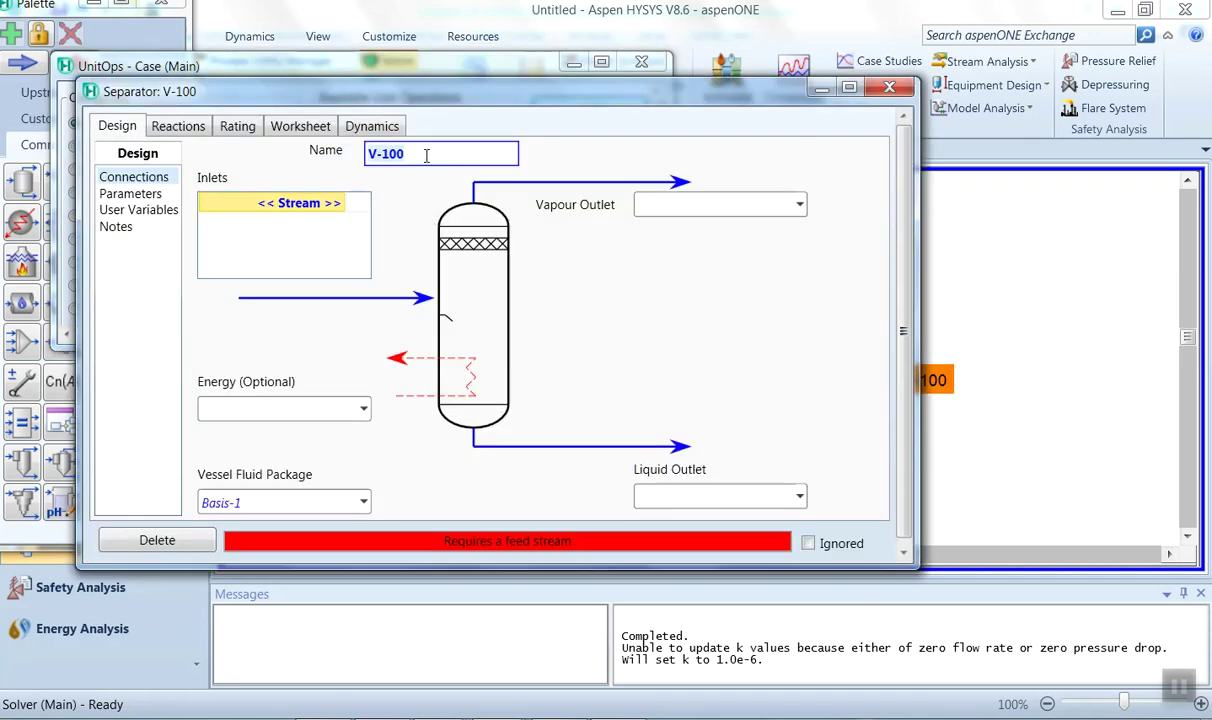
type("Separator")
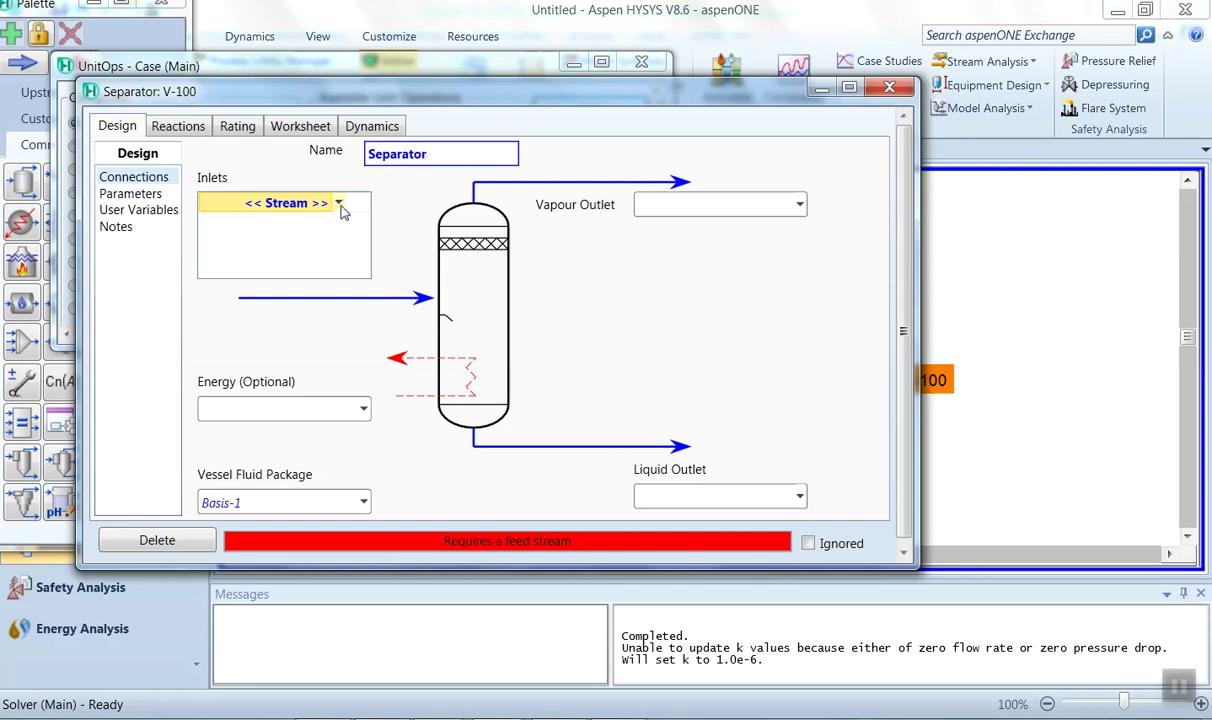
left_click(340, 204)
left_click(340, 204)
left_click(315, 226)
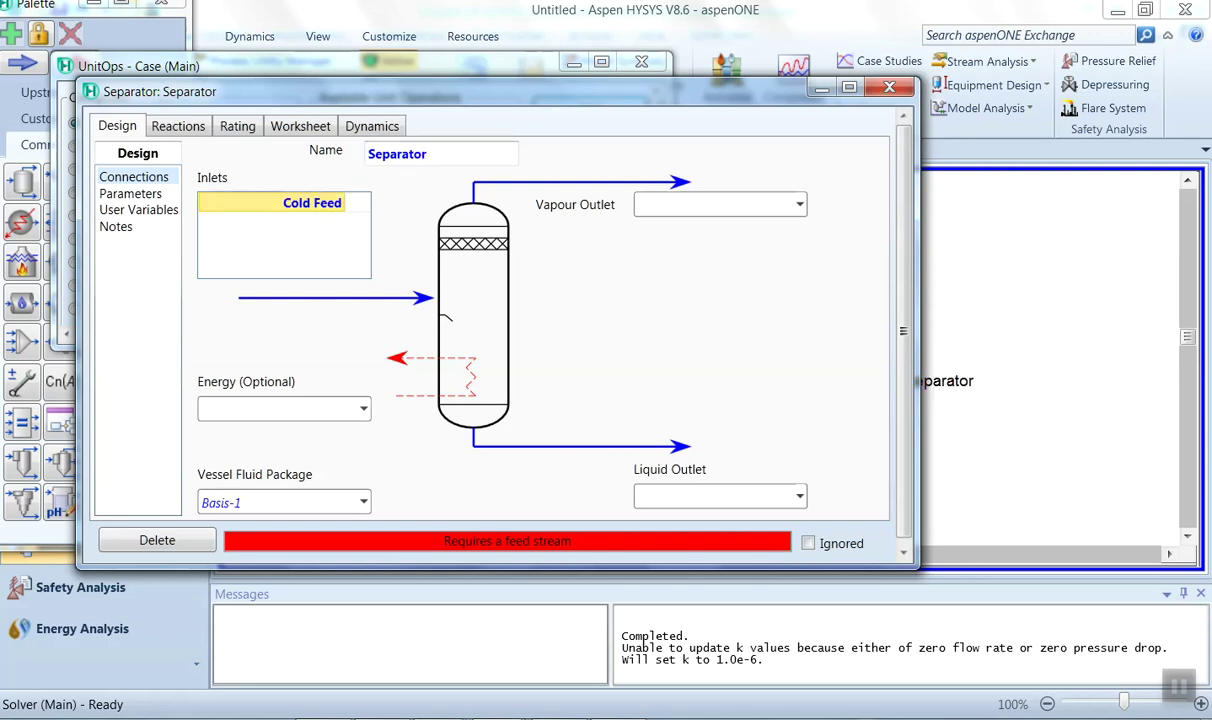
Step: Name the separator outlets Vapor Product and Liquid Product, then close the separator view
left_click(661, 207)
type("Vapor")
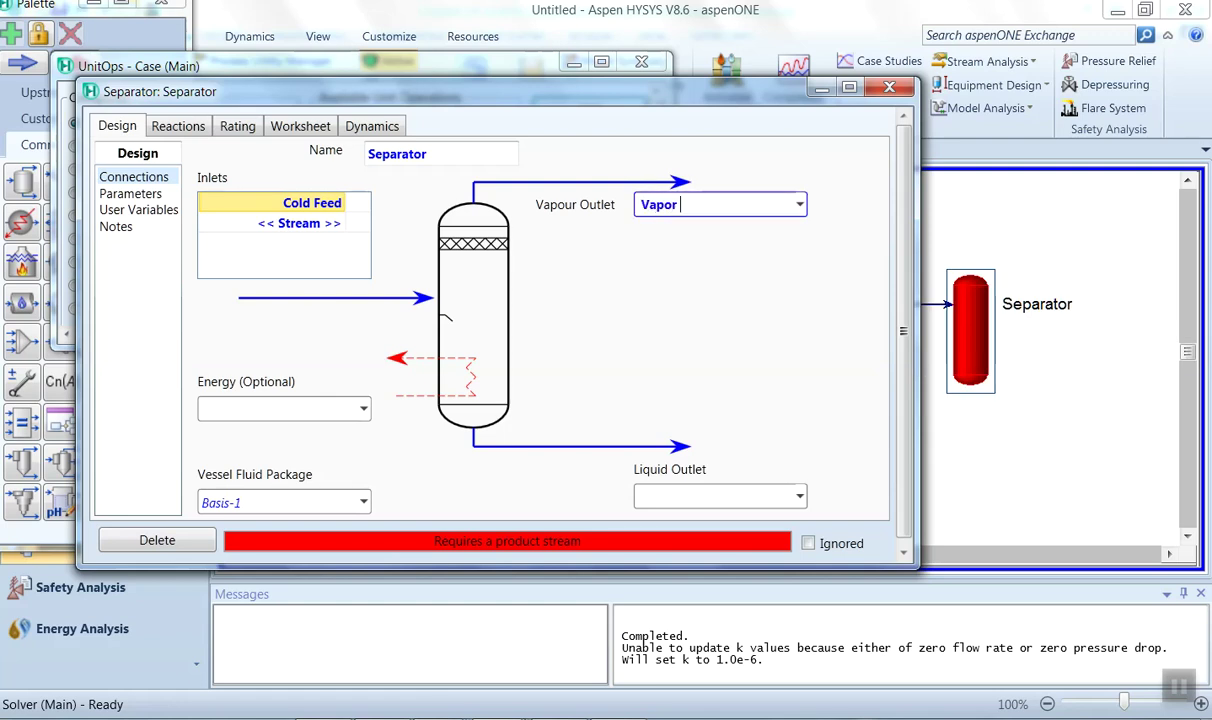
type(" Product")
key("Return")
left_click(697, 493)
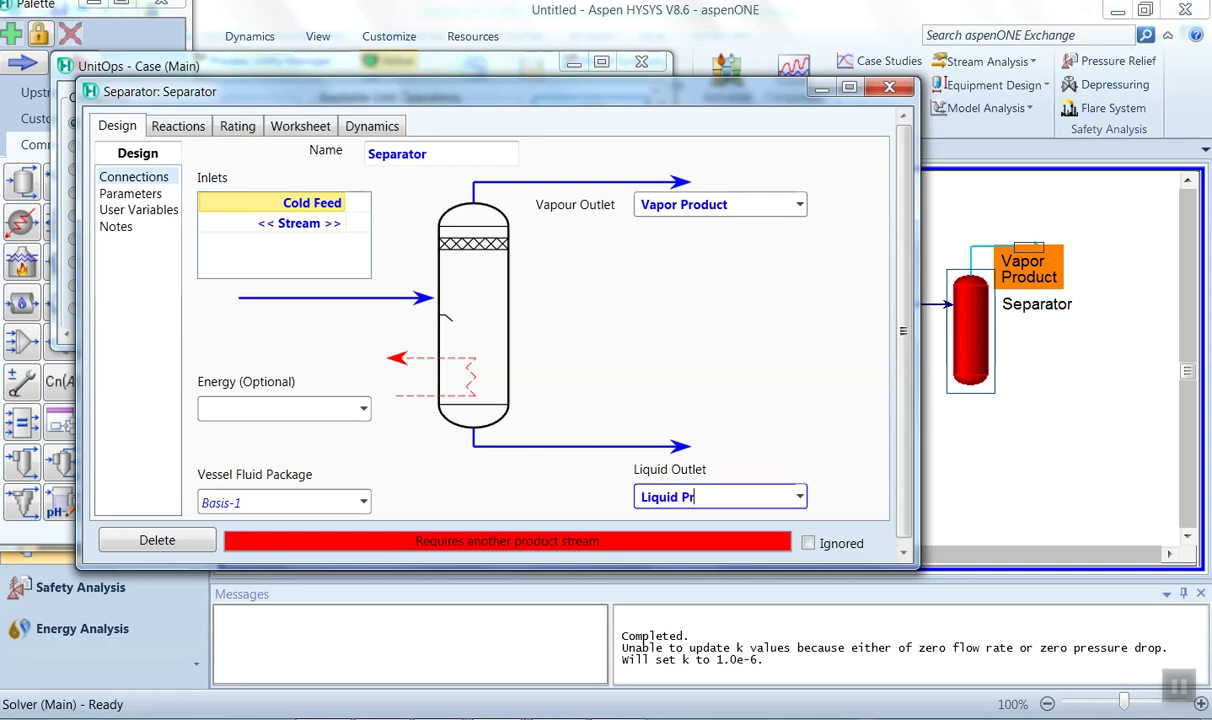
type("Liquid Product")
key("Return")
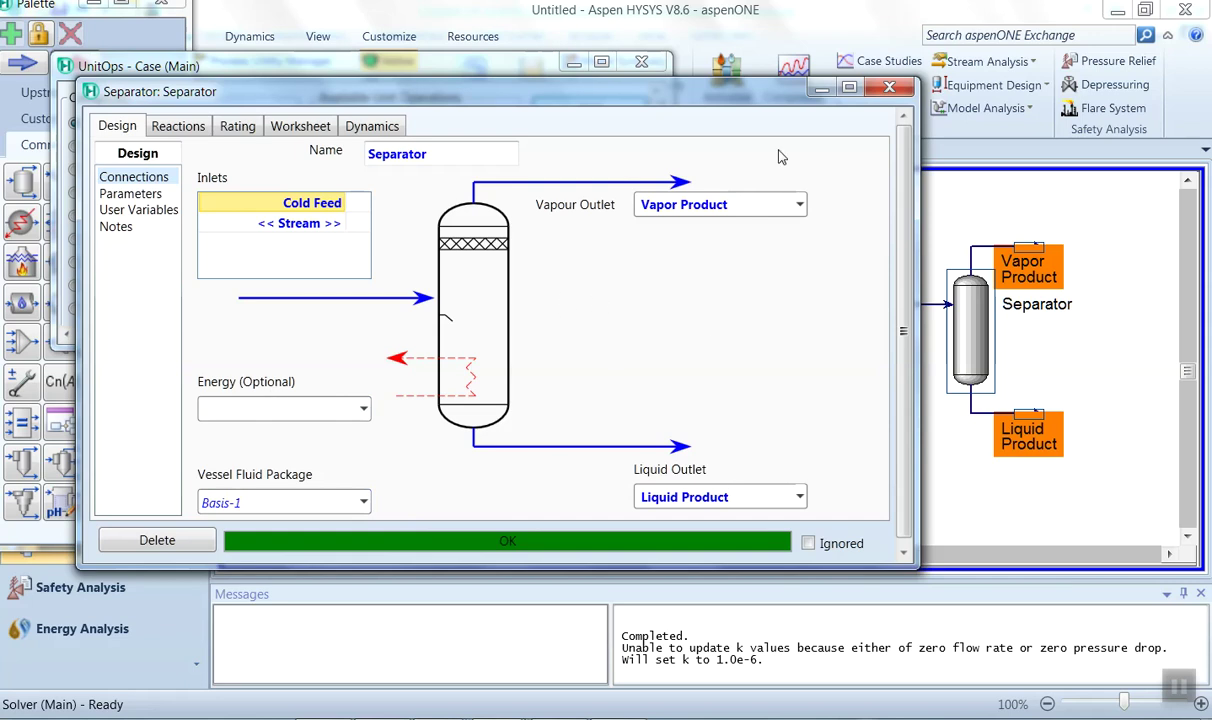
left_click(888, 92)
left_click(641, 62)
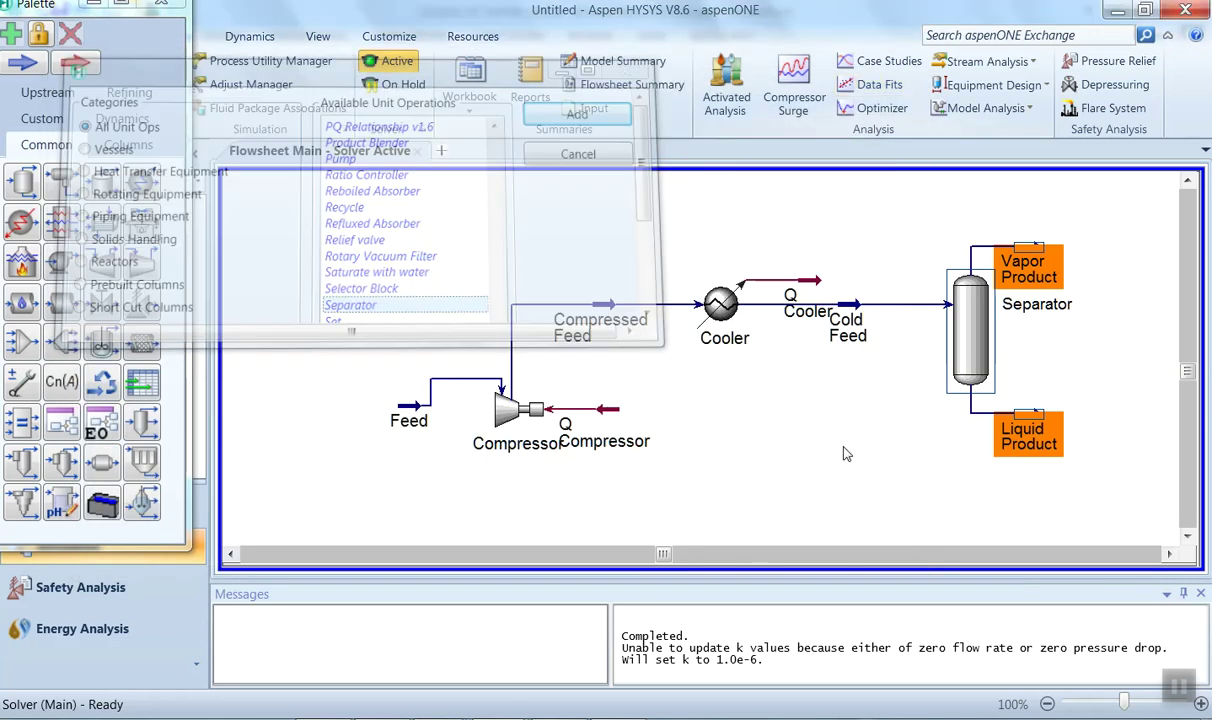
Step: Add a Material Streams workbook table to the flowsheet
scroll(793, 452, "down", 1)
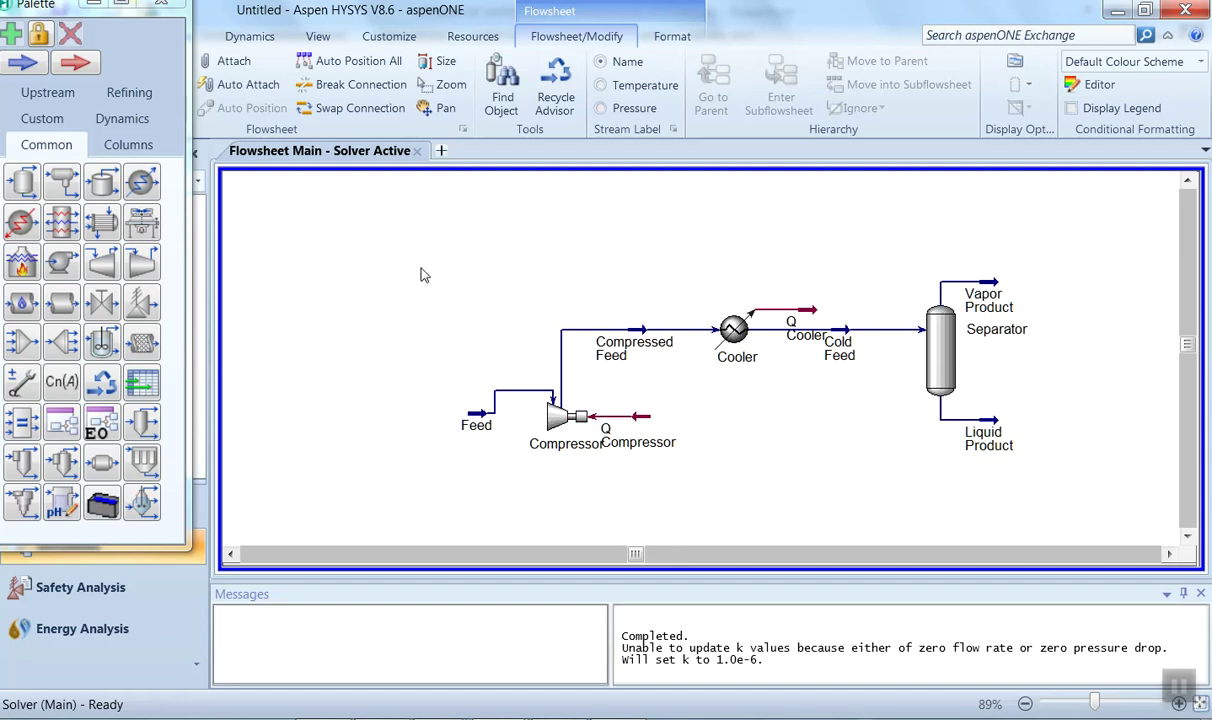
right_click(297, 246)
left_click(400, 669)
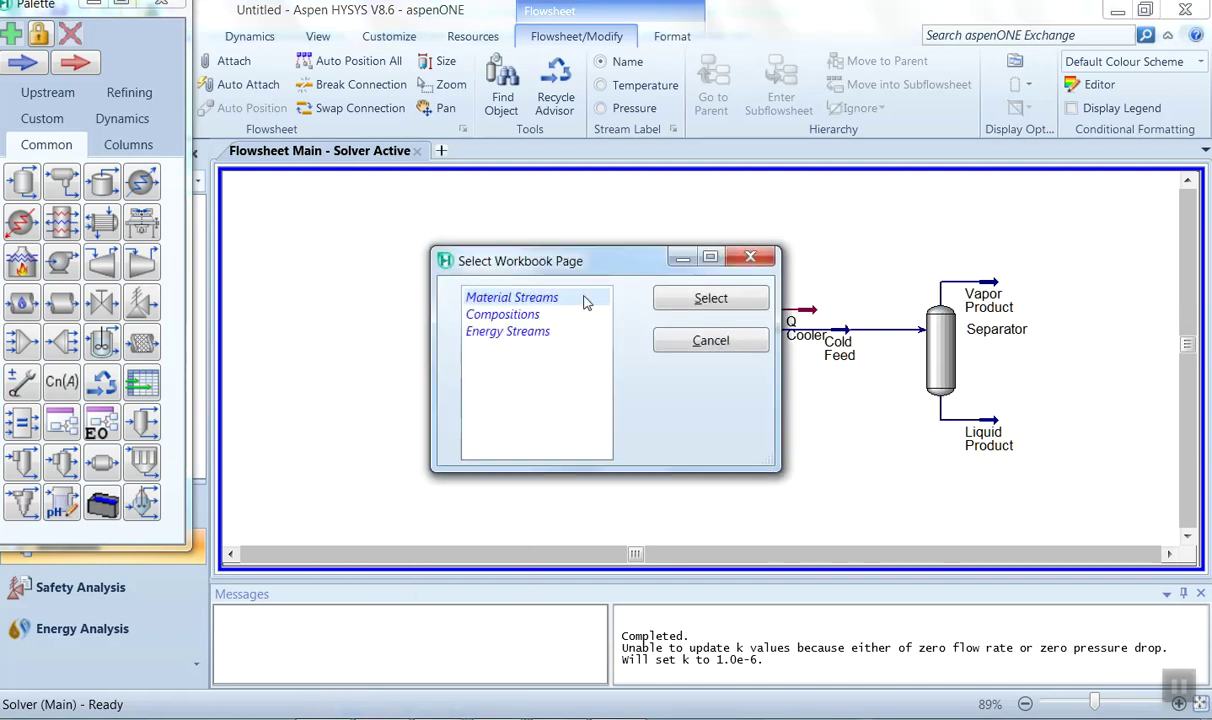
left_click(660, 296)
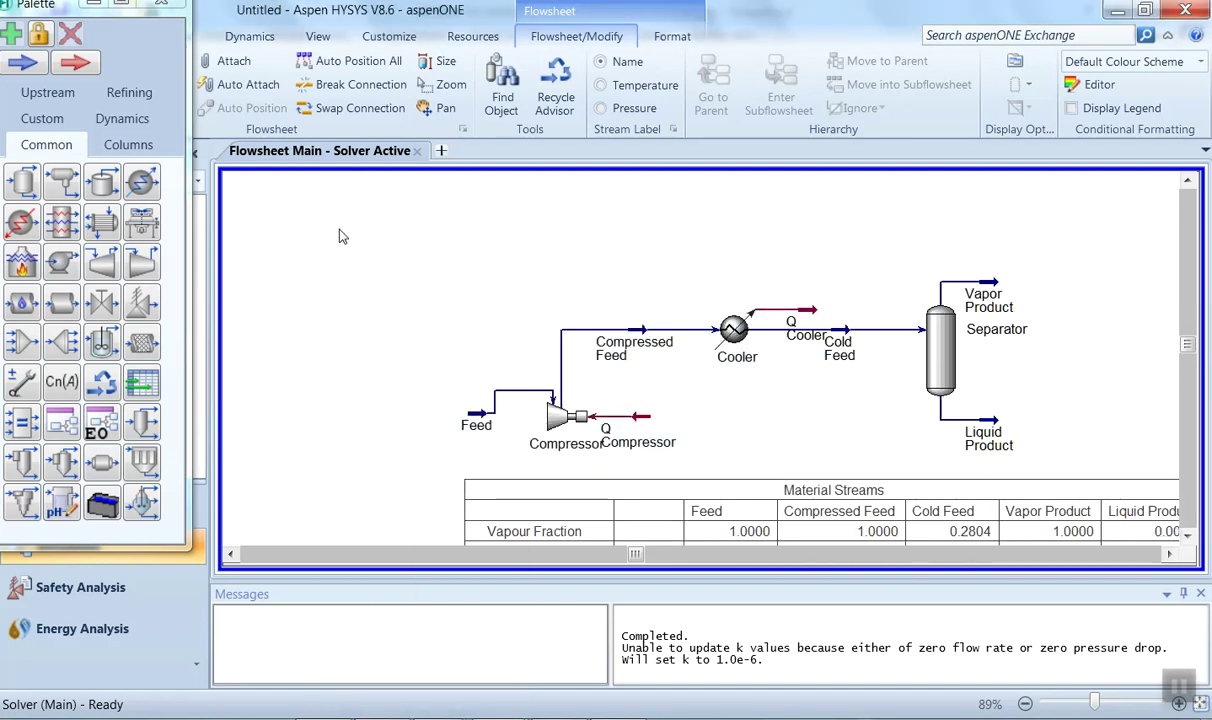
Step: Add a Compositions workbook table above the process diagram and close the equipment palette
right_click(292, 250)
left_click(400, 669)
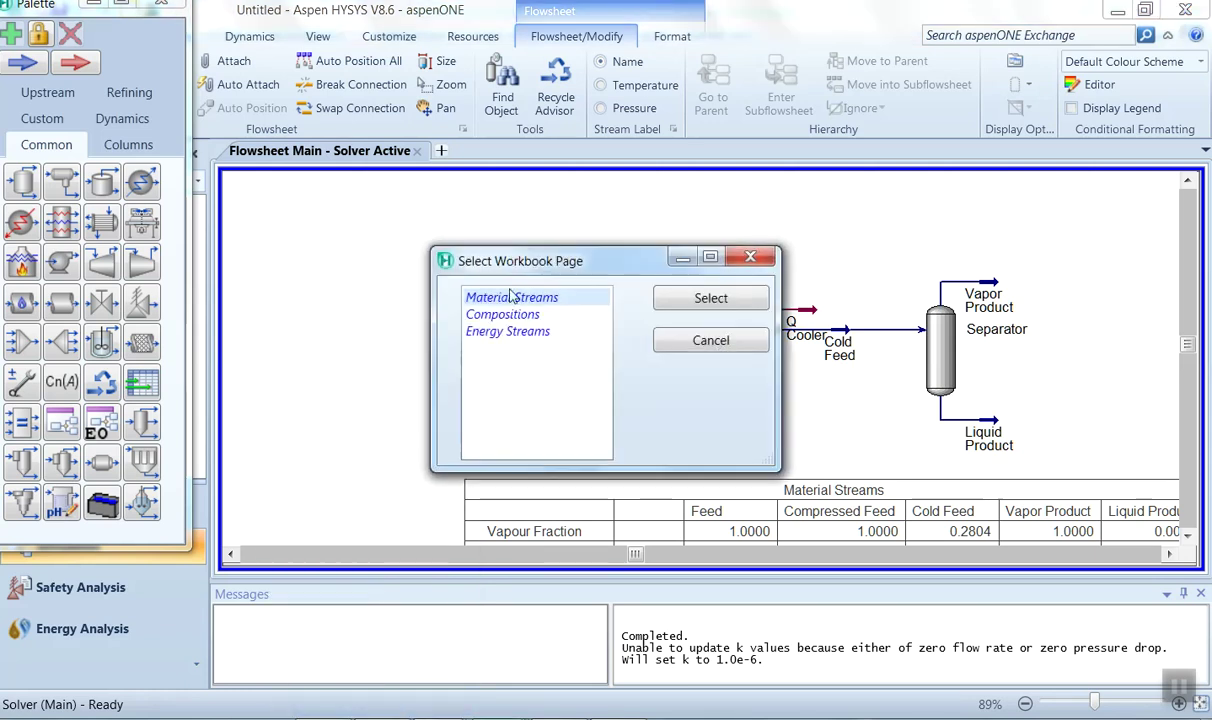
left_click(502, 314)
left_click(690, 300)
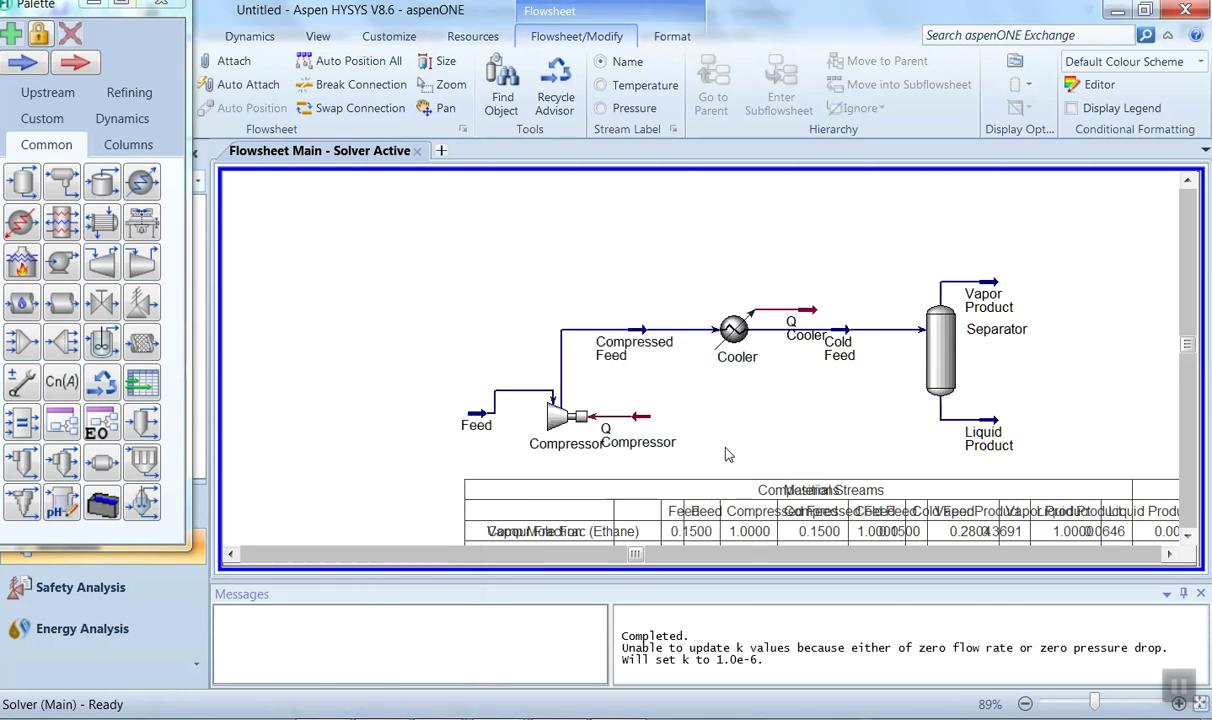
left_click_drag(695, 480, 505, 160)
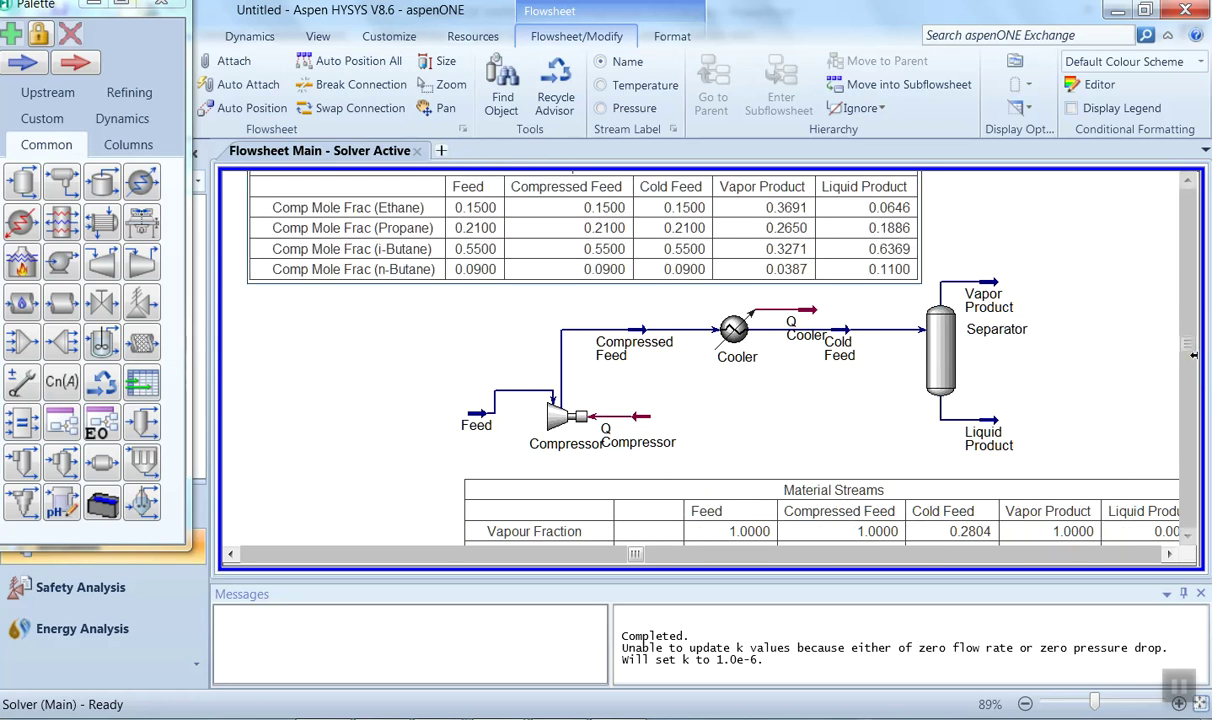
scroll(1122, 332, "down", 4)
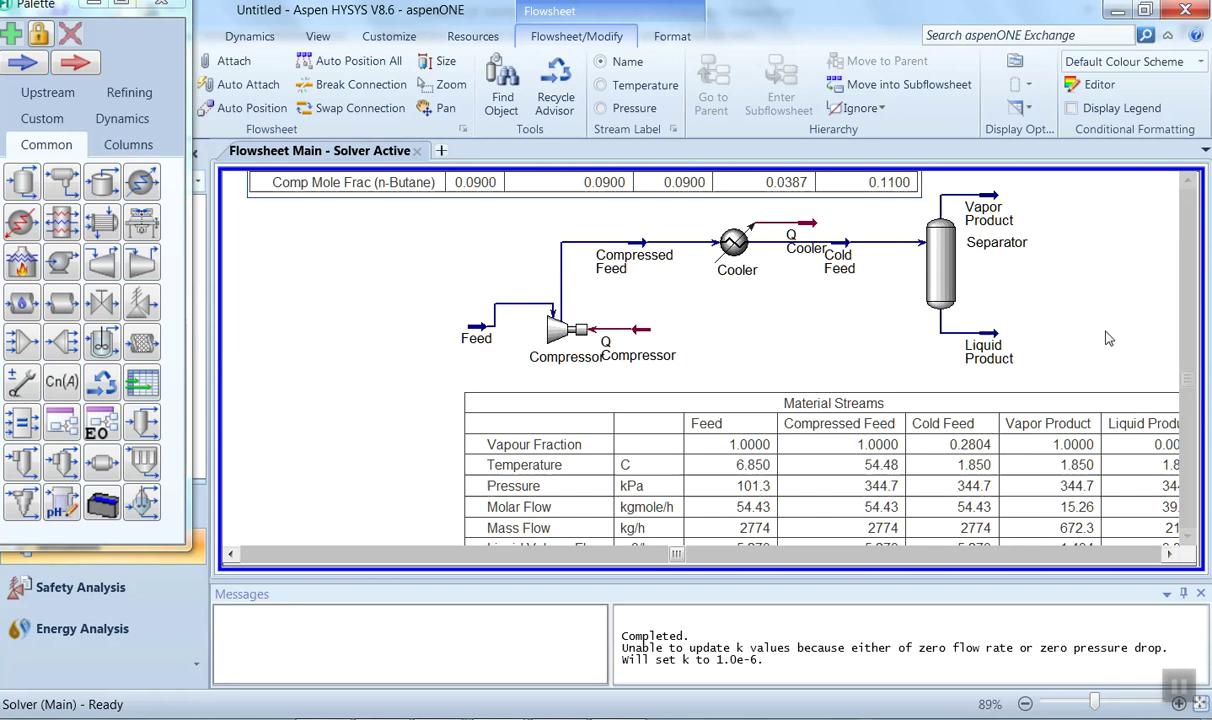
scroll(1108, 338, "down", 2)
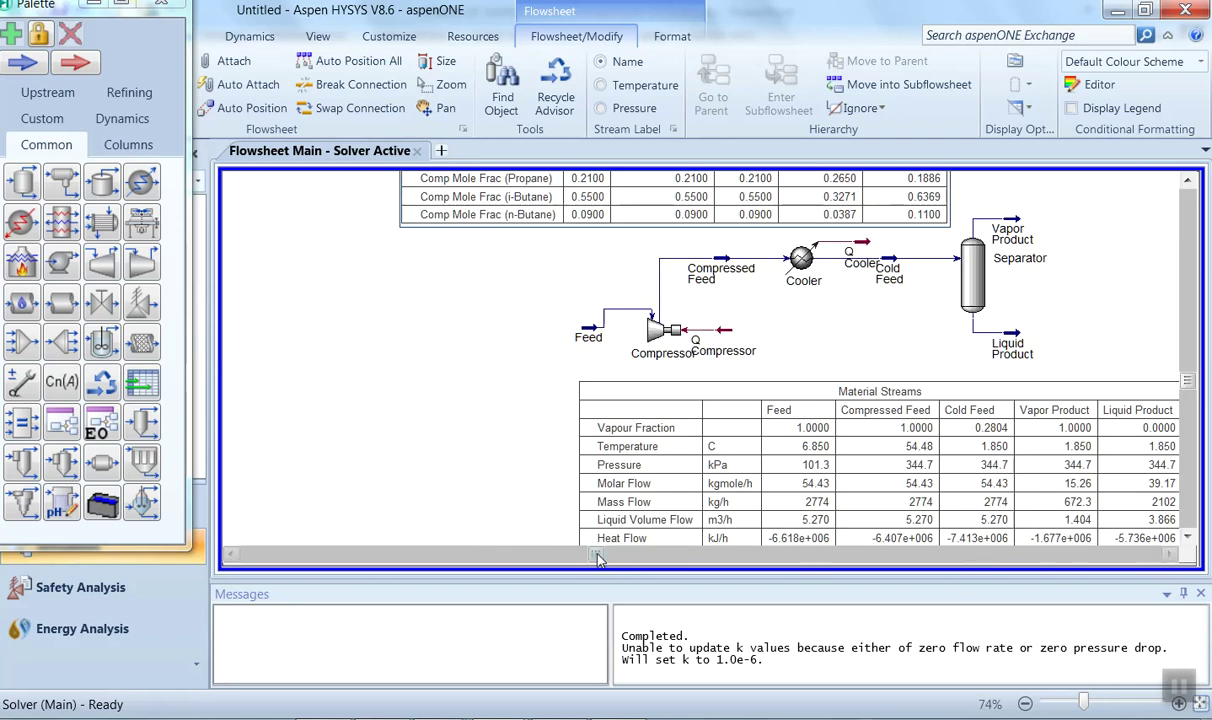
left_click_drag(598, 558, 660, 557)
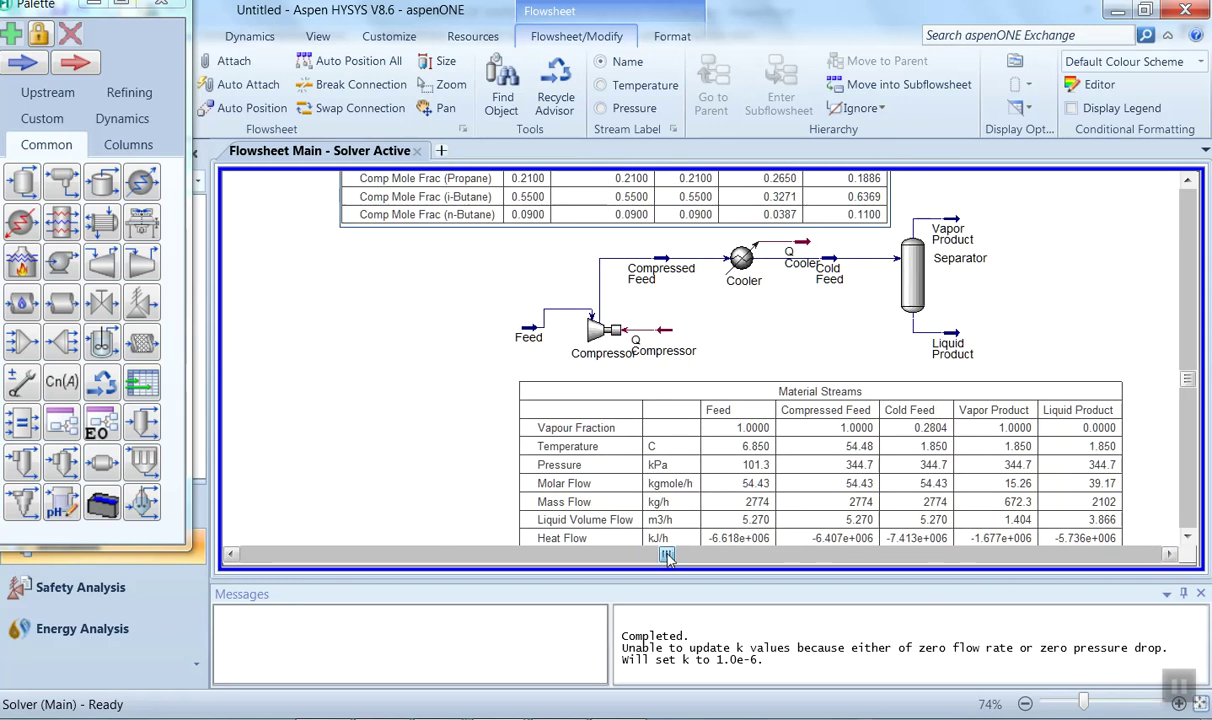
left_click(163, 9)
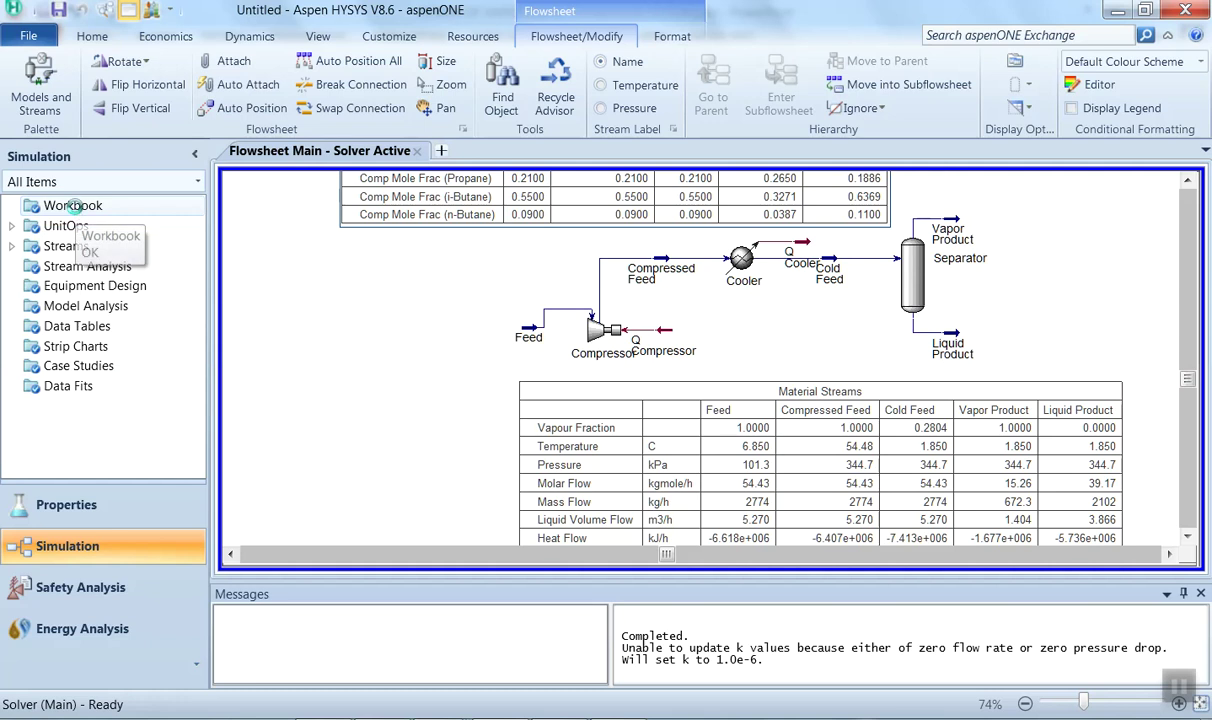
Step: Review the Workbook's Compositions, Energy Streams and Unit Ops pages, then return to Flowsheet Main
double_click(72, 206)
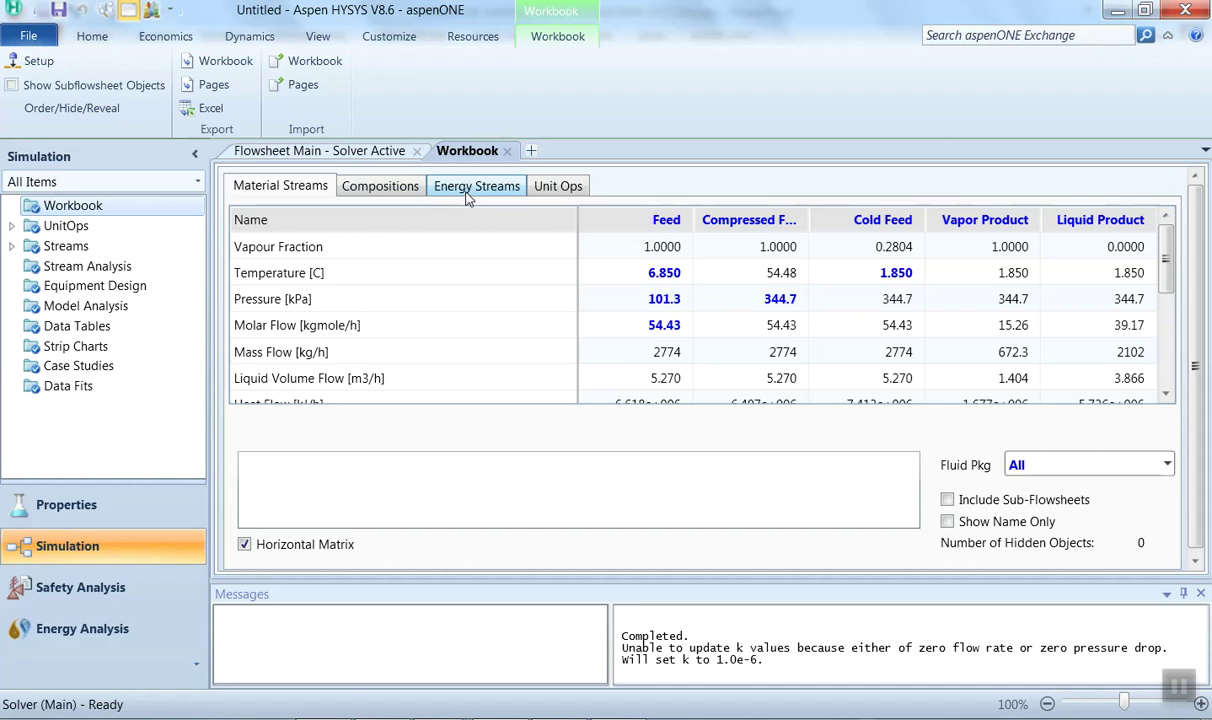
mouse_move(843, 338)
left_click(380, 196)
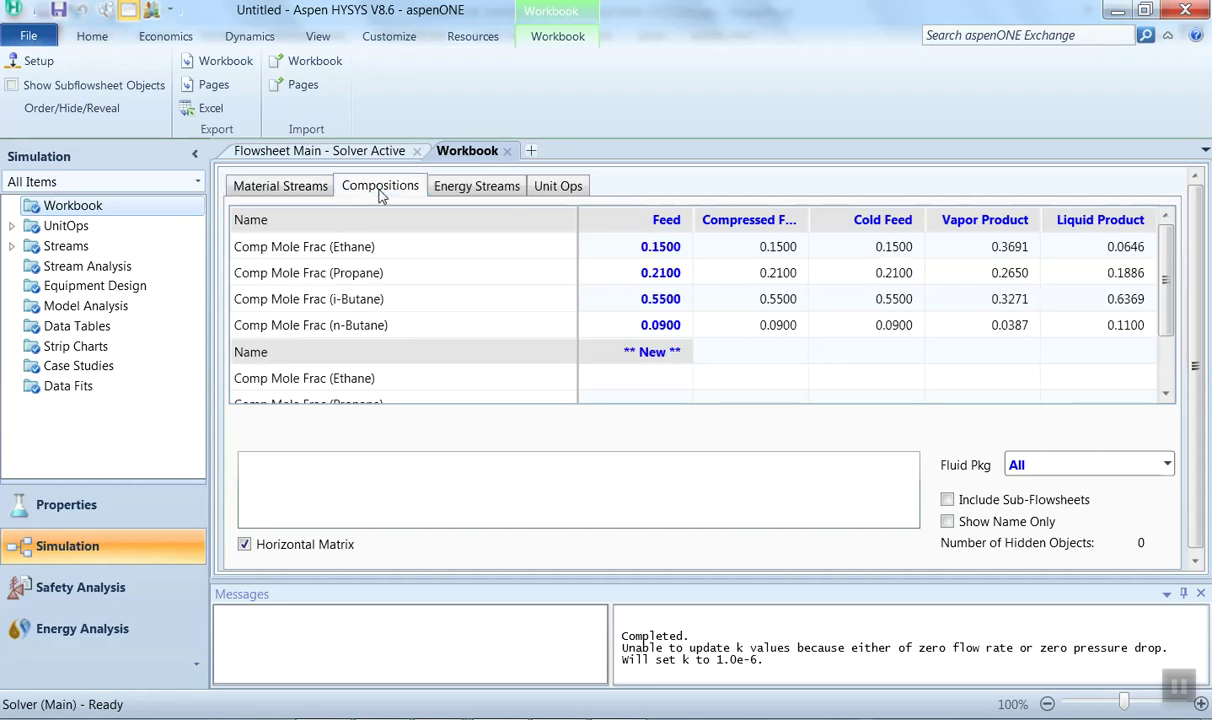
left_click(476, 192)
left_click(558, 192)
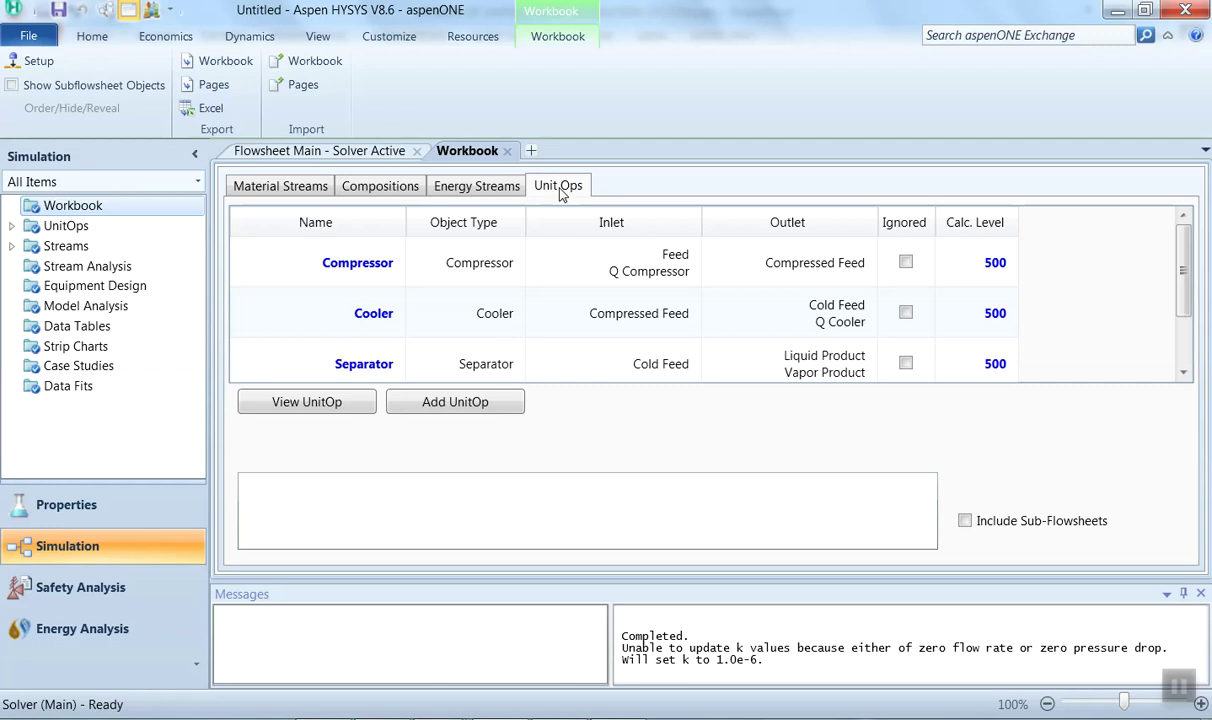
left_click(292, 152)
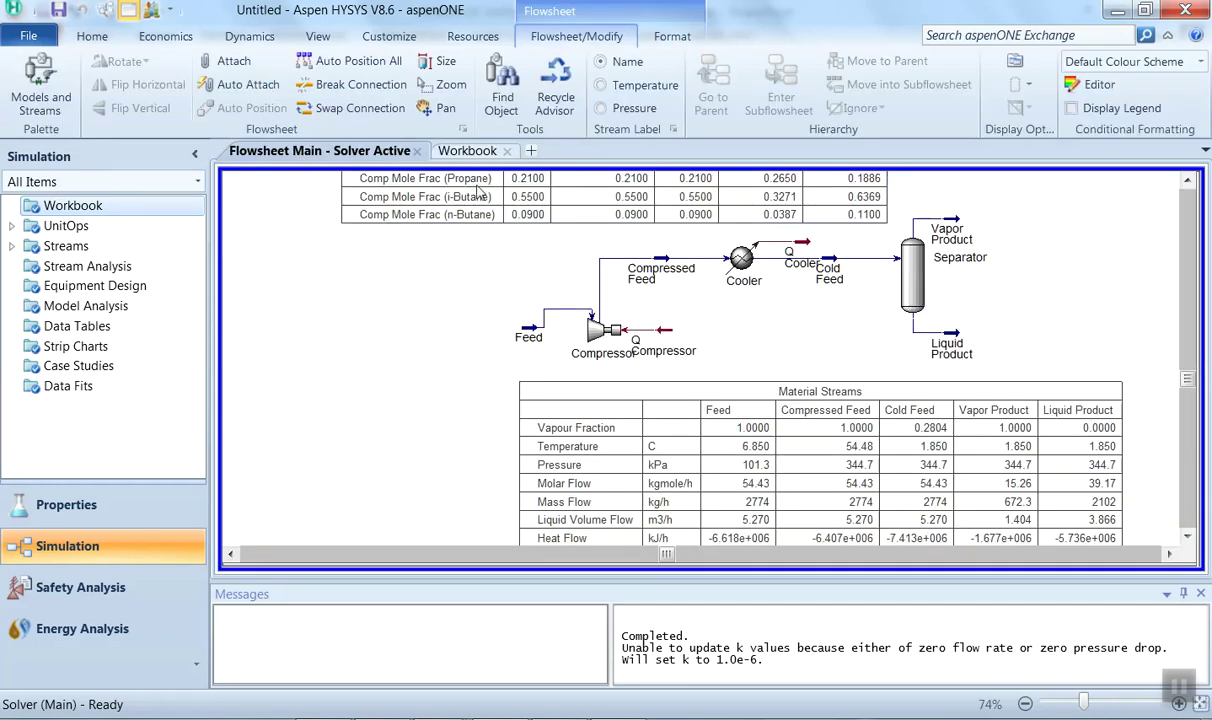
left_click(320, 37)
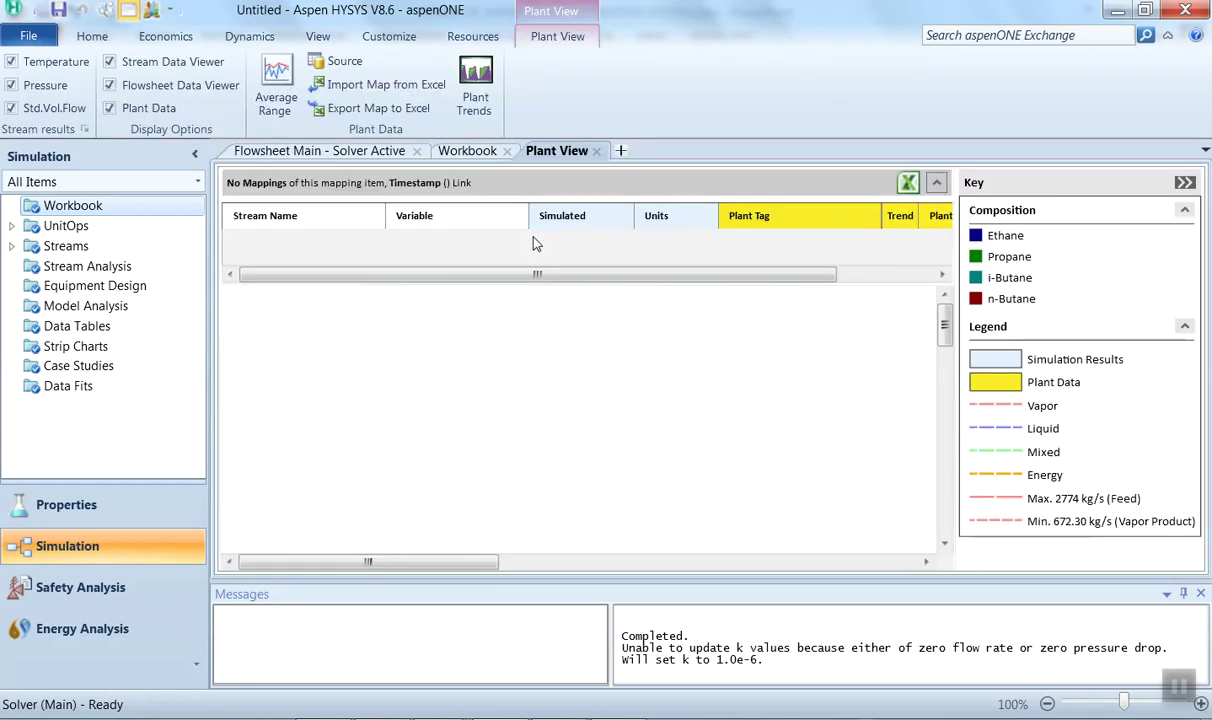
Step: Scroll around the Plant View diagram to inspect it, then go back to Flowsheet Main
left_click_drag(945, 330, 945, 372)
scroll(790, 414, "up", 2)
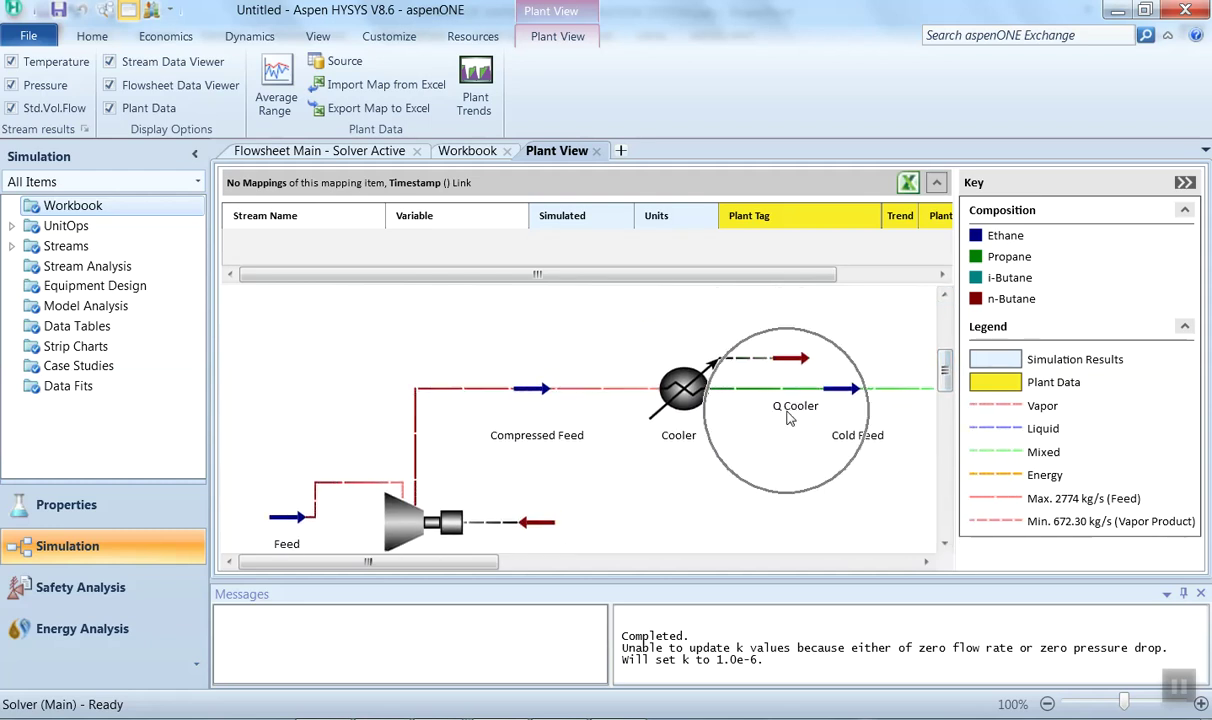
left_click_drag(944, 387, 943, 422)
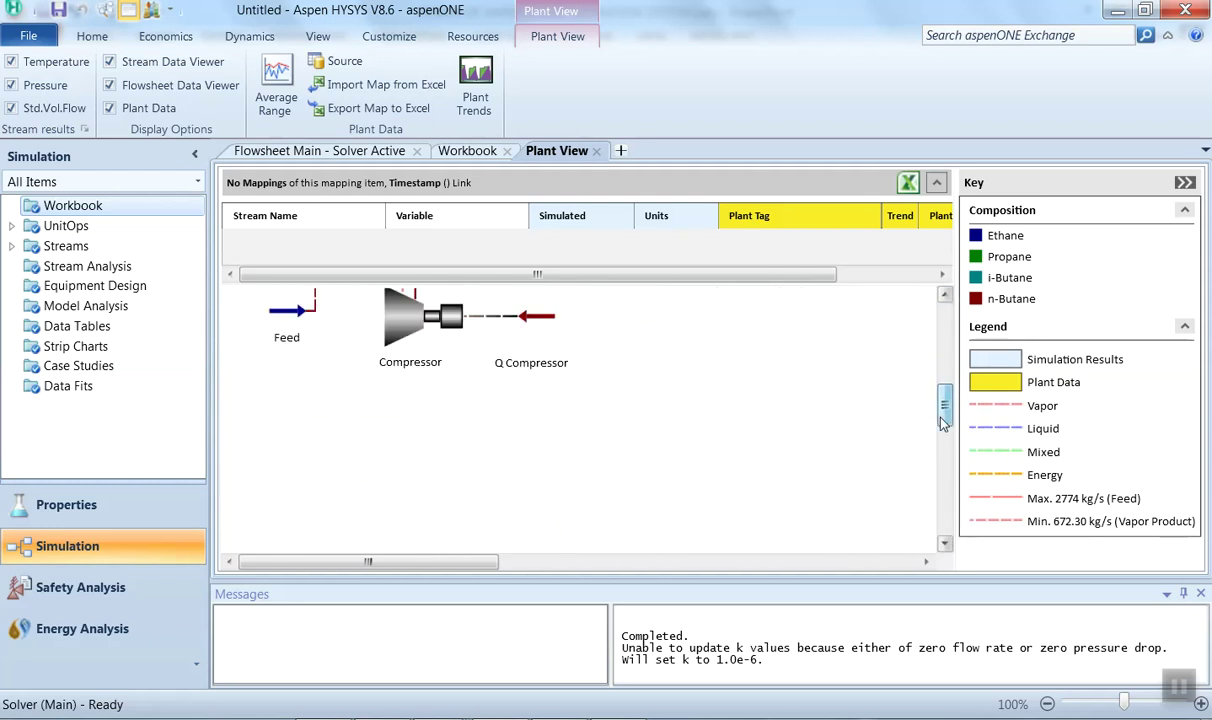
scroll(677, 414, "up", 1)
left_click_drag(489, 566, 545, 570)
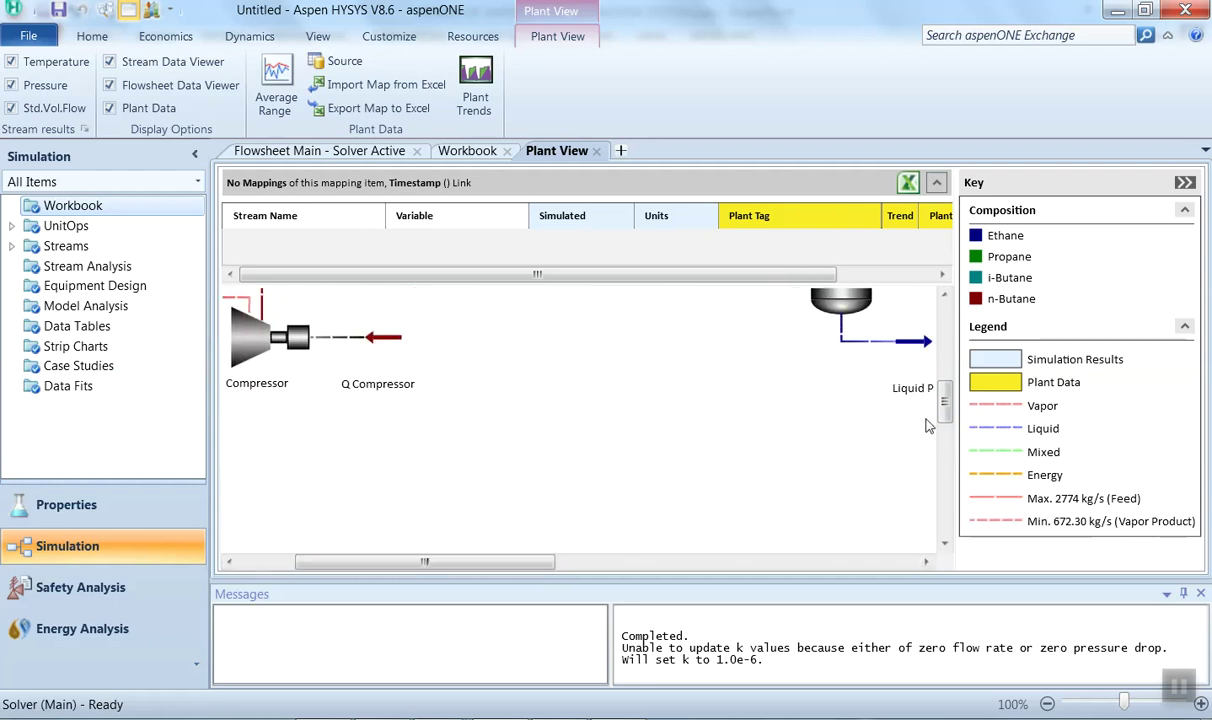
left_click_drag(945, 410, 947, 372)
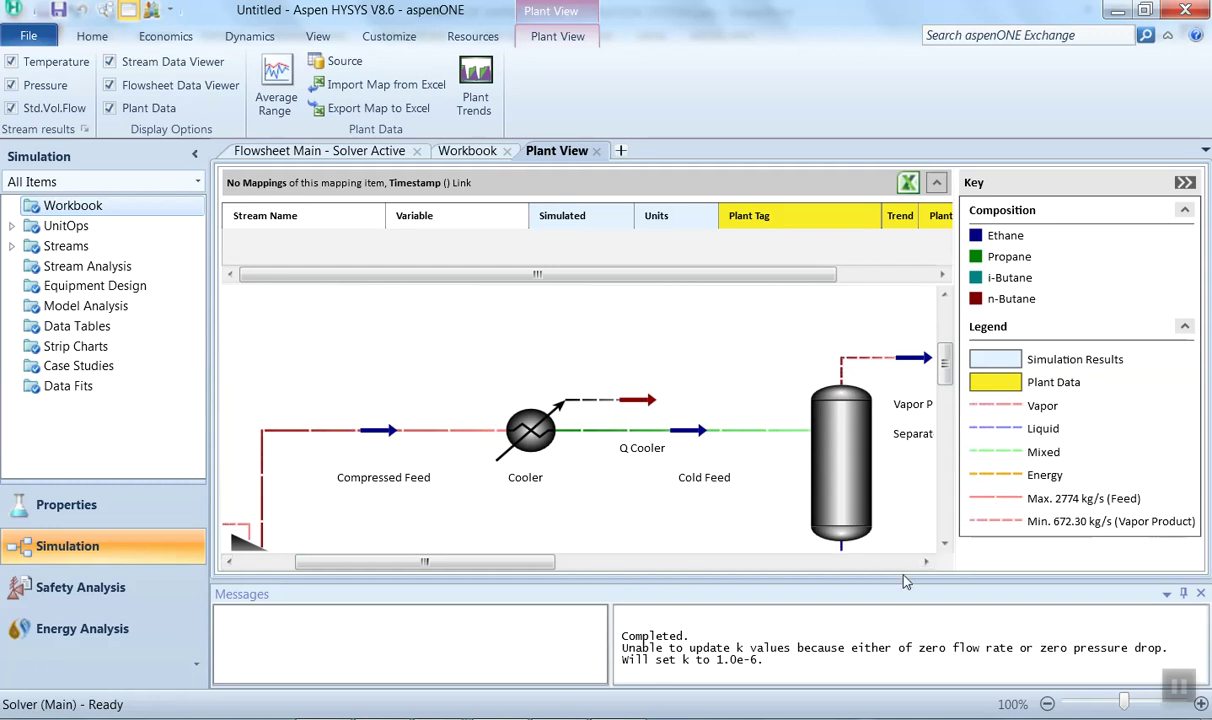
scroll(659, 522, "up", 1)
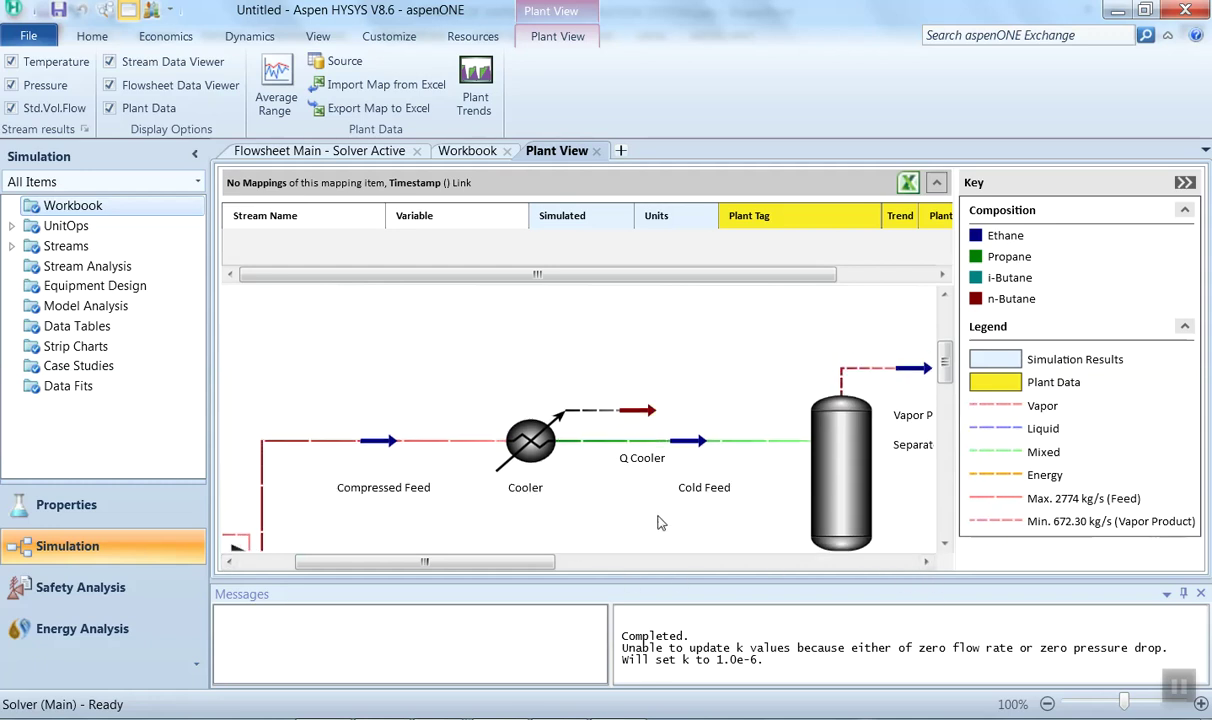
scroll(680, 365, "up", 1)
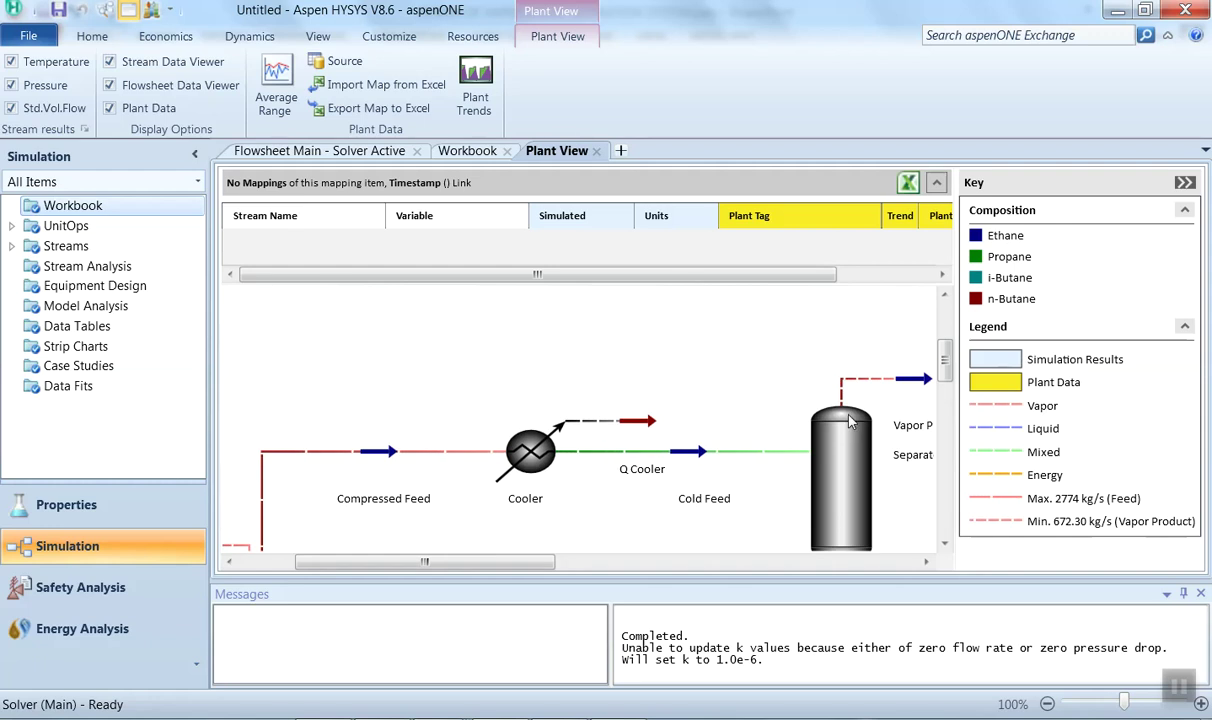
mouse_move(944, 375)
left_mouse_down()
mouse_move(942, 460)
mouse_move(945, 350)
left_mouse_up()
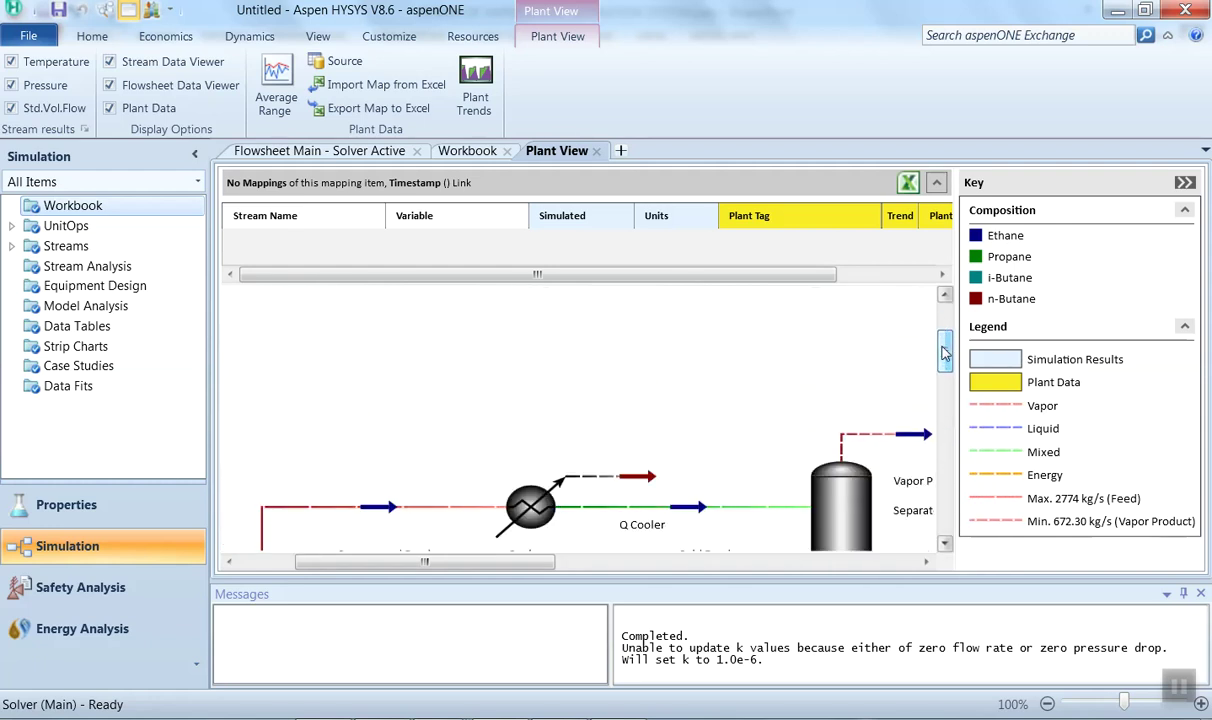
left_click(346, 151)
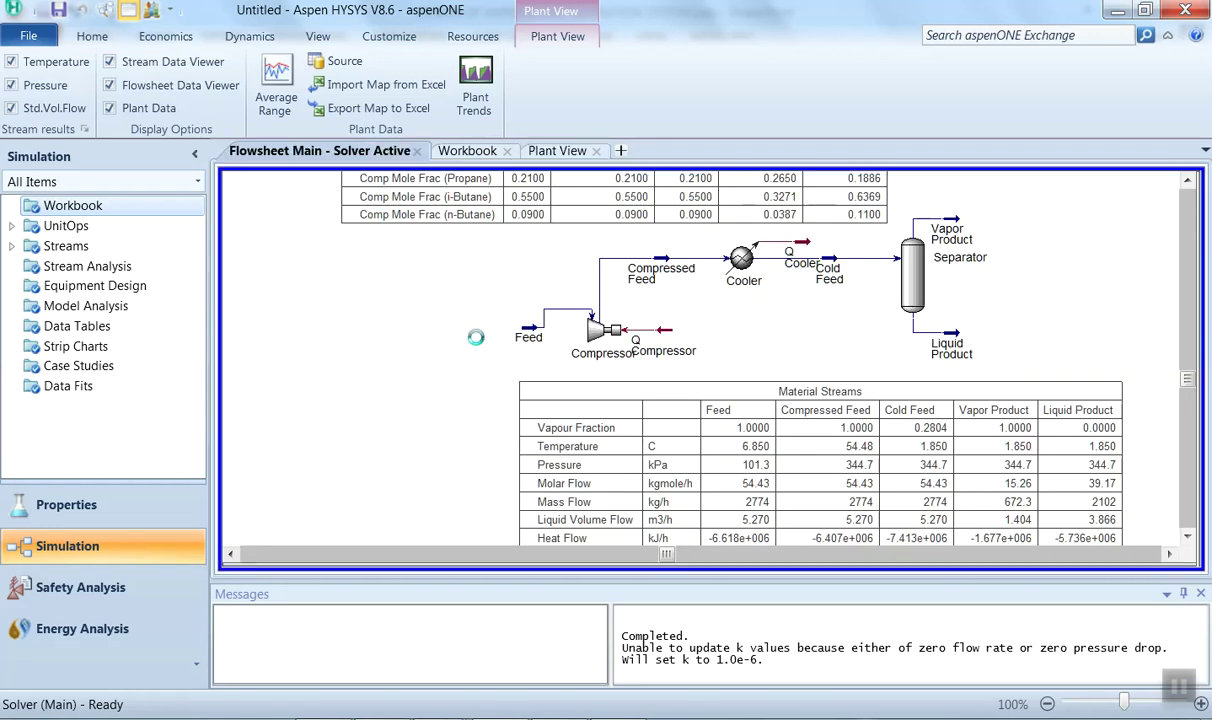